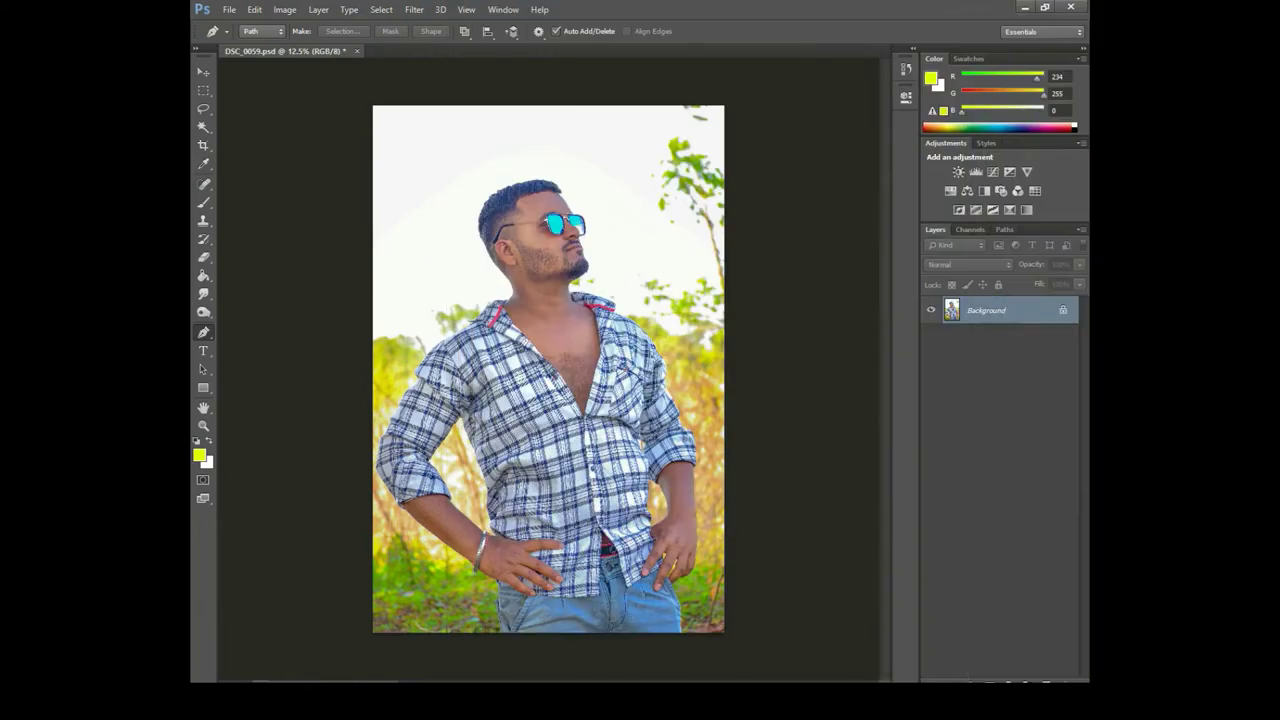
- Duplicate the Background layer of DSC_0059.psd into a new Layer 1 with Ctrl+J
{"action": "key", "text": "ctrl+j"}
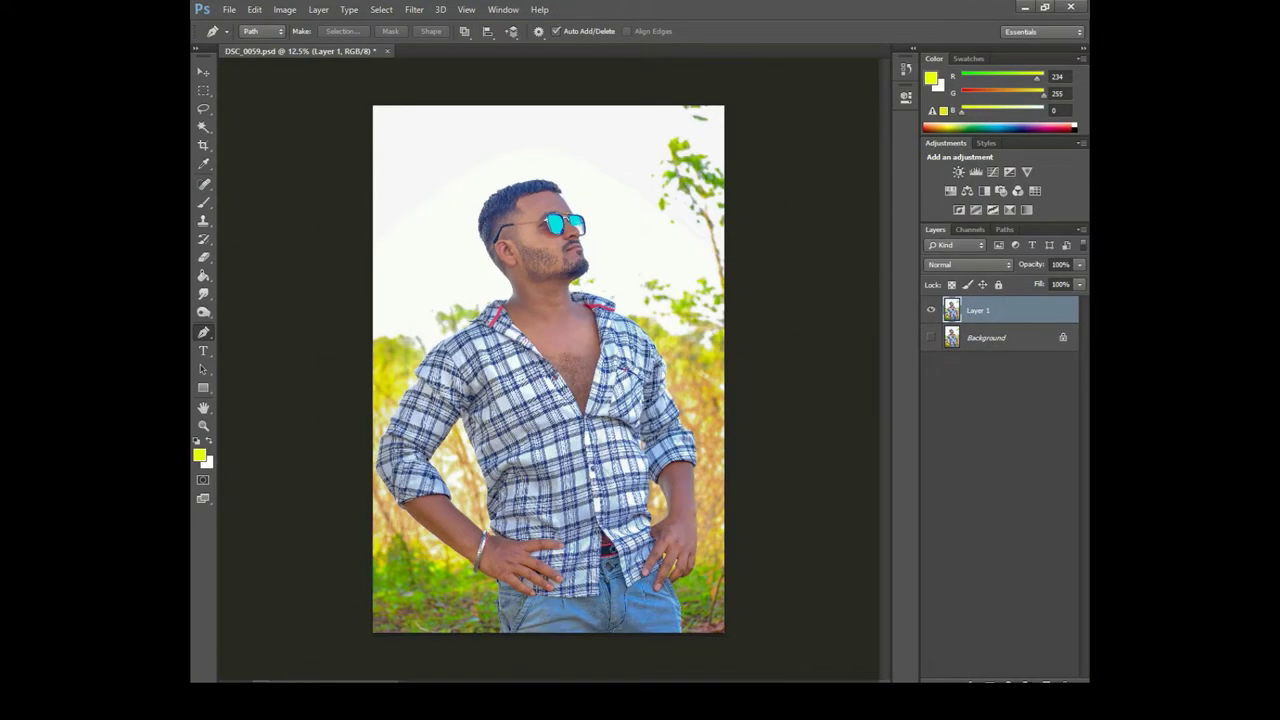
- Magic-wand the sky, mask Layer 1 with it, and invert the mask so the man shows
{"action": "key", "text": "w"}
{"action": "left_click", "coordinate": [440, 160]}
{"action": "left_click", "coordinate": [997, 681]}
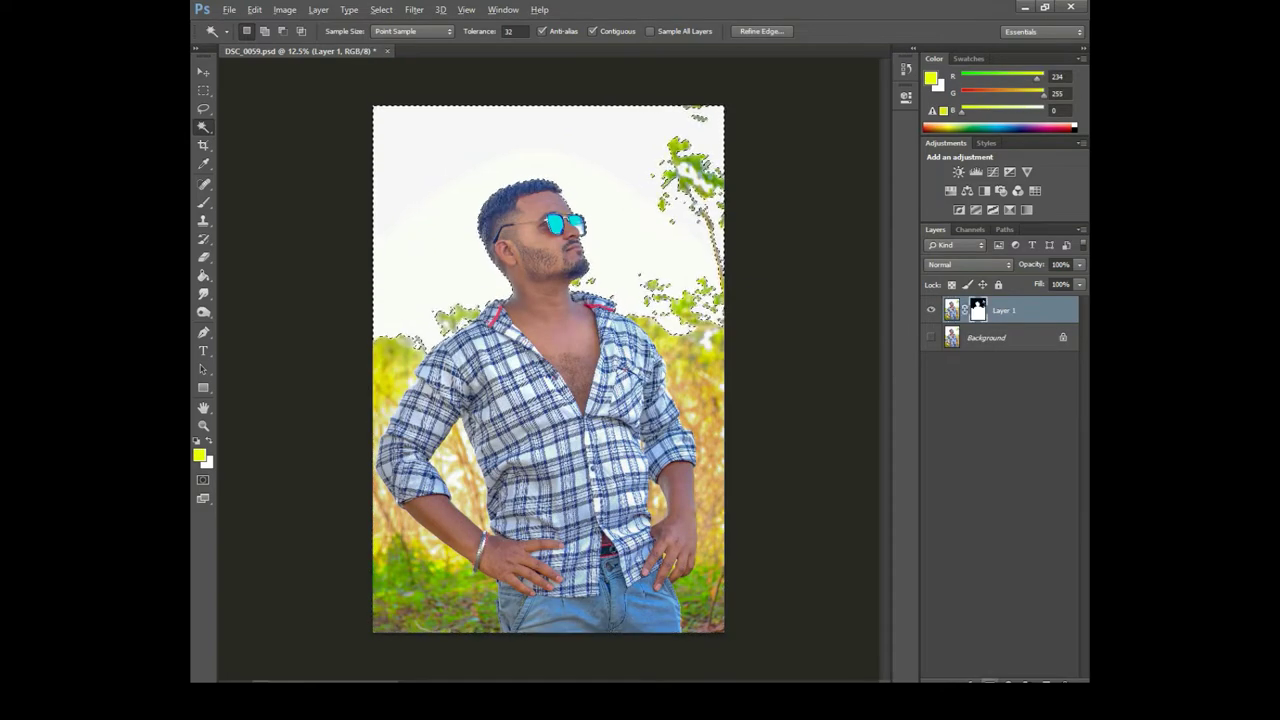
{"action": "key", "text": "ctrl+i"}
{"action": "right_click", "coordinate": [977, 310]}
- Refine the mask with Smooth 13 and Feather 1.0, output as a new layer with mask
{"action": "left_click", "coordinate": [966, 430]}
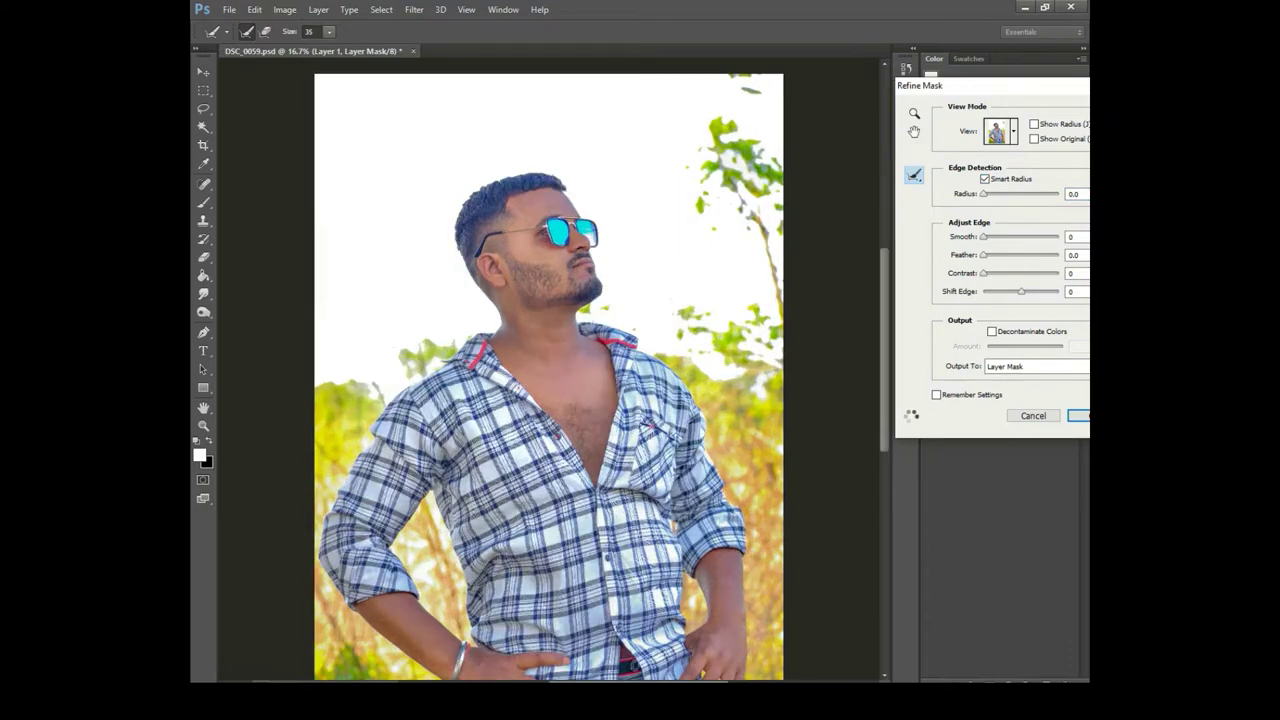
{"action": "key", "text": "ctrl+plus"}
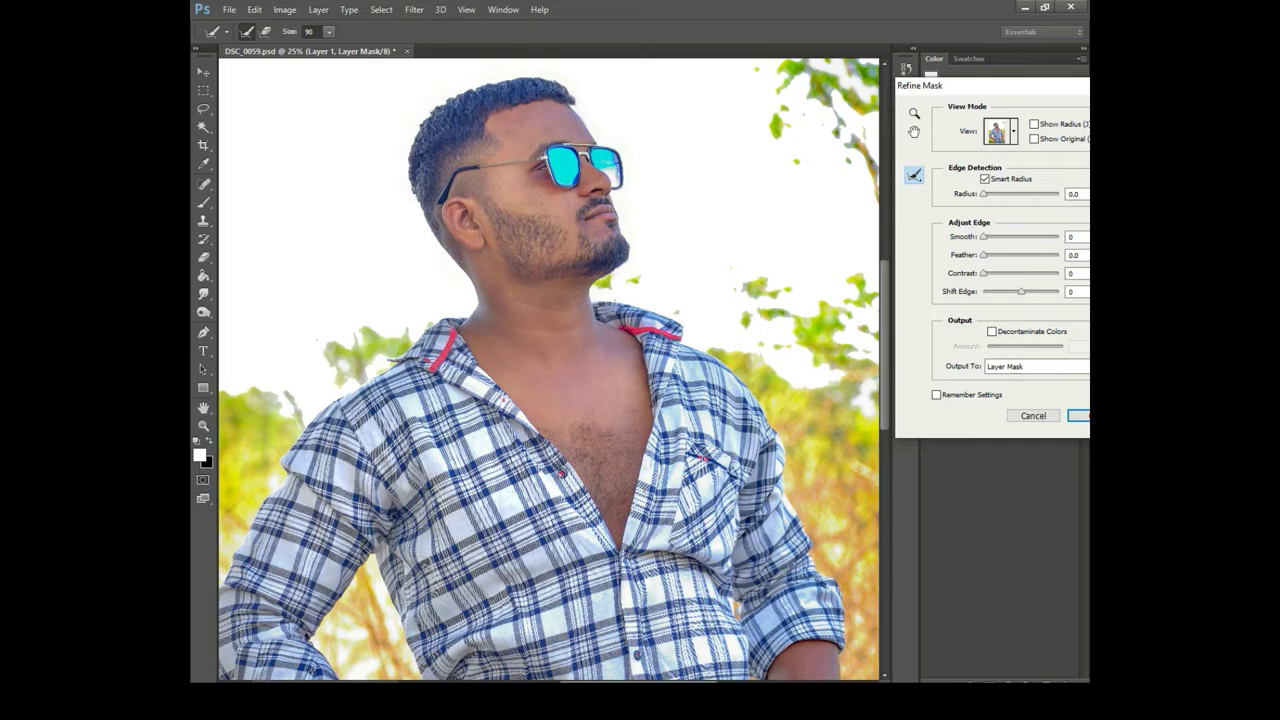
{"action": "key", "text": "ctrl+minus"}
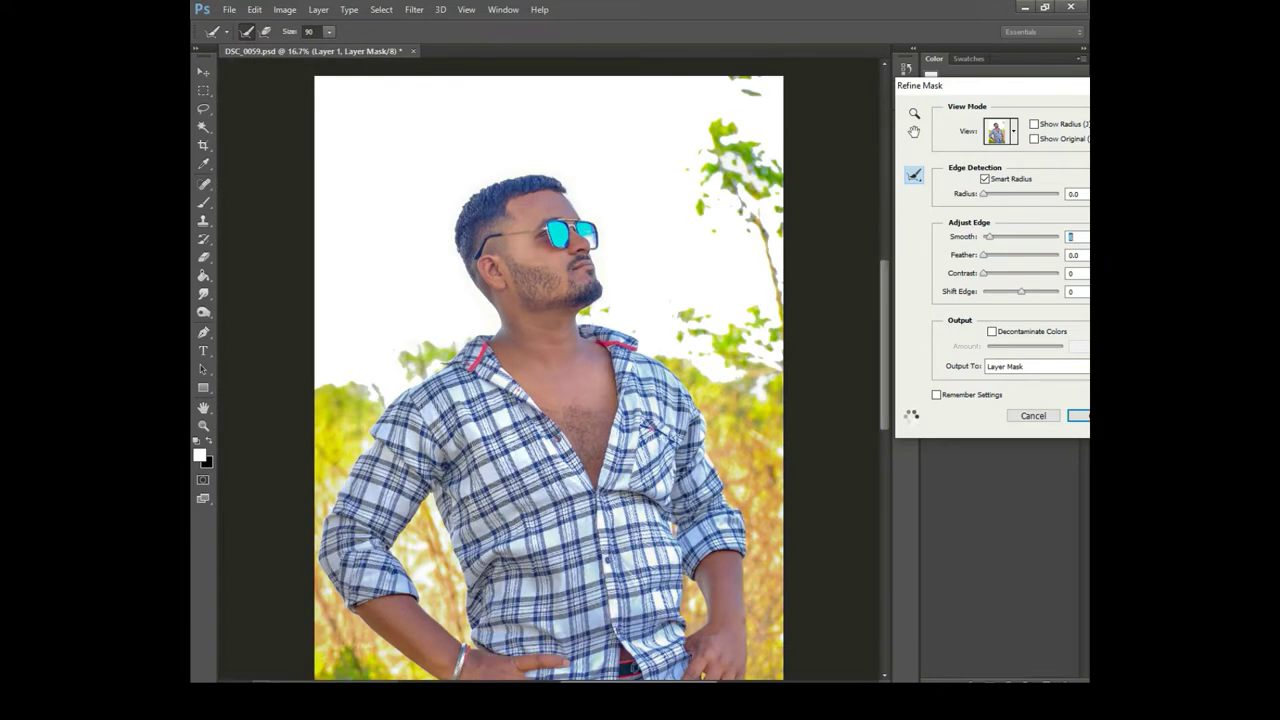
{"action": "type", "text": "13"}
{"action": "key", "text": "Tab"}
{"action": "type", "text": "1"}
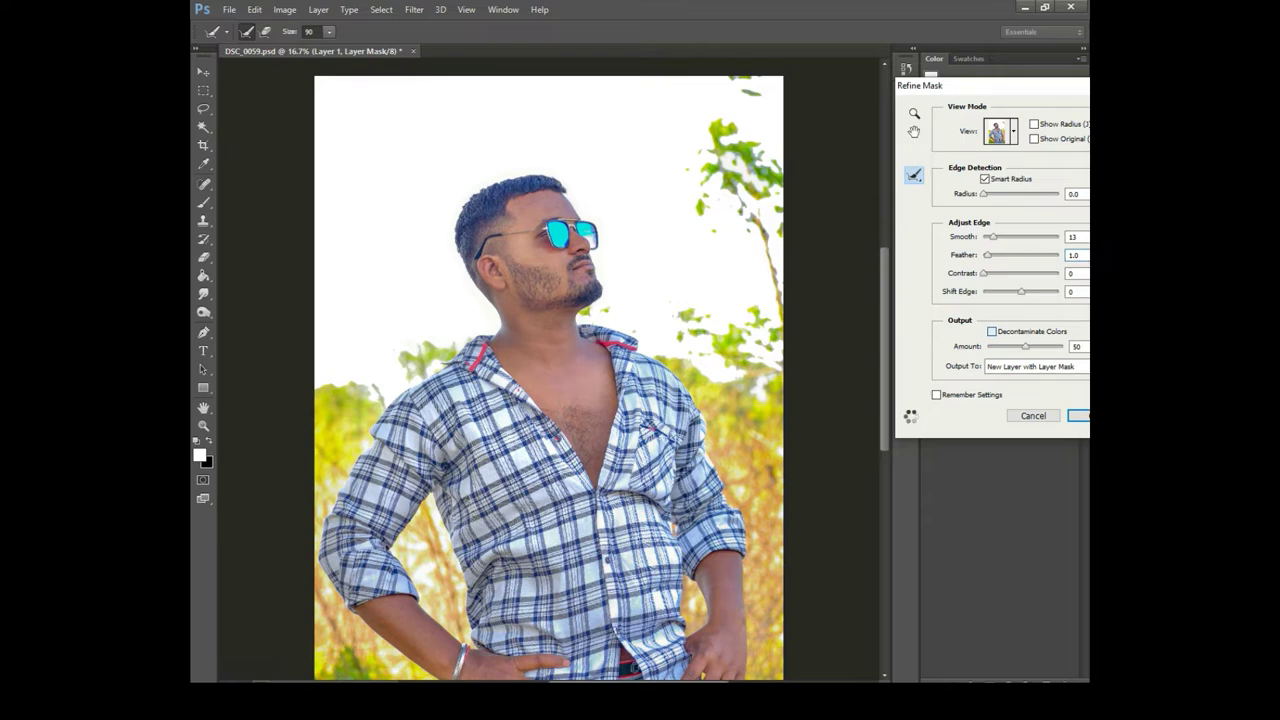
{"action": "left_click", "coordinate": [1035, 366]}
{"action": "left_click", "coordinate": [1030, 411]}
{"action": "left_click", "coordinate": [1078, 415]}
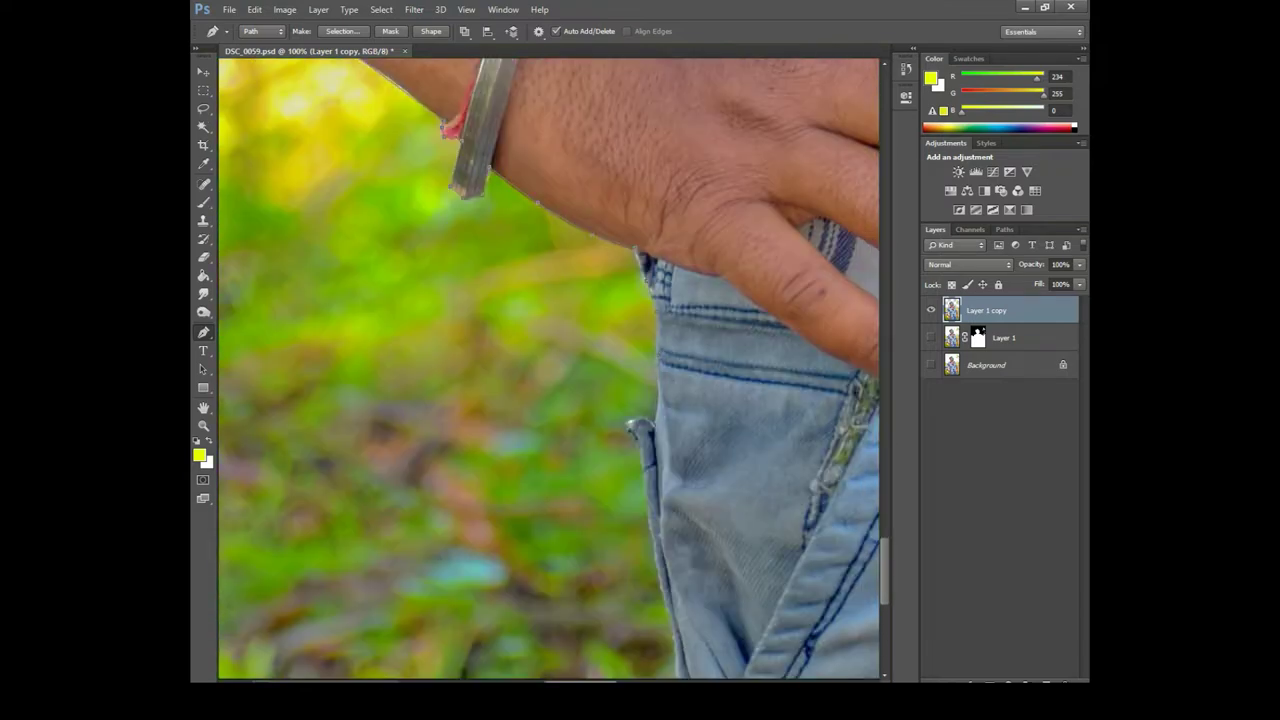
- At 200% zoom, trace a pen path along the man's shoulder and sleeve edge
{"action": "key", "text": "ctrl+minus"}
{"action": "key", "text": "ctrl+minus"}
{"action": "key", "text": "ctrl+minus"}
{"action": "key", "text": "ctrl+minus"}
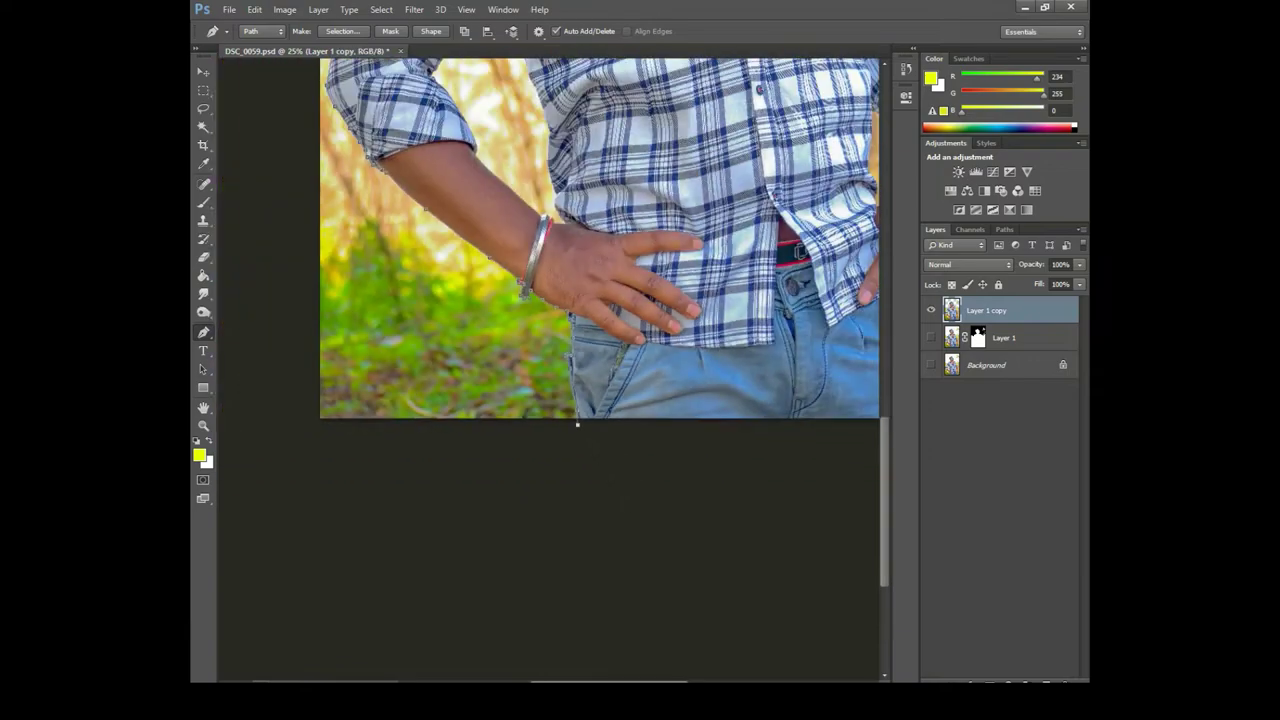
{"action": "key", "text": "ctrl+minus"}
{"action": "key", "text": "ctrl+minus"}
{"action": "key", "text": "ctrl+plus"}
{"action": "key", "text": "ctrl+plus"}
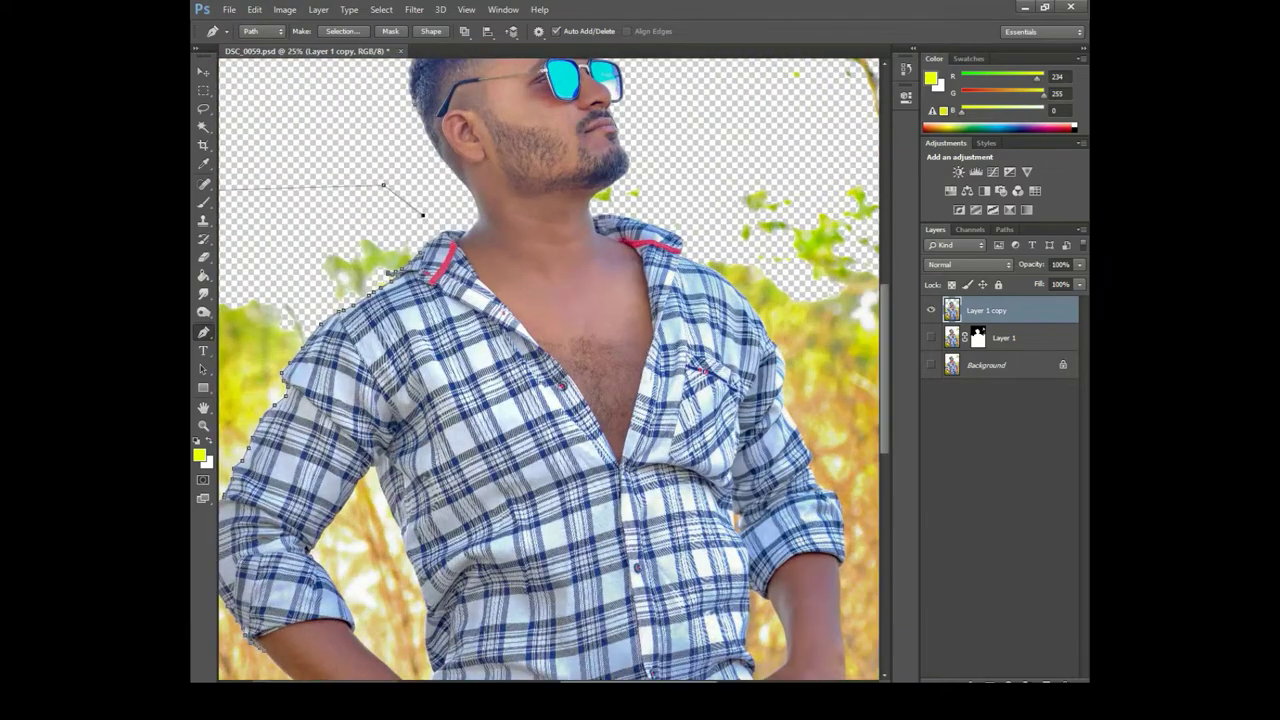
{"action": "key", "text": "ctrl+minus"}
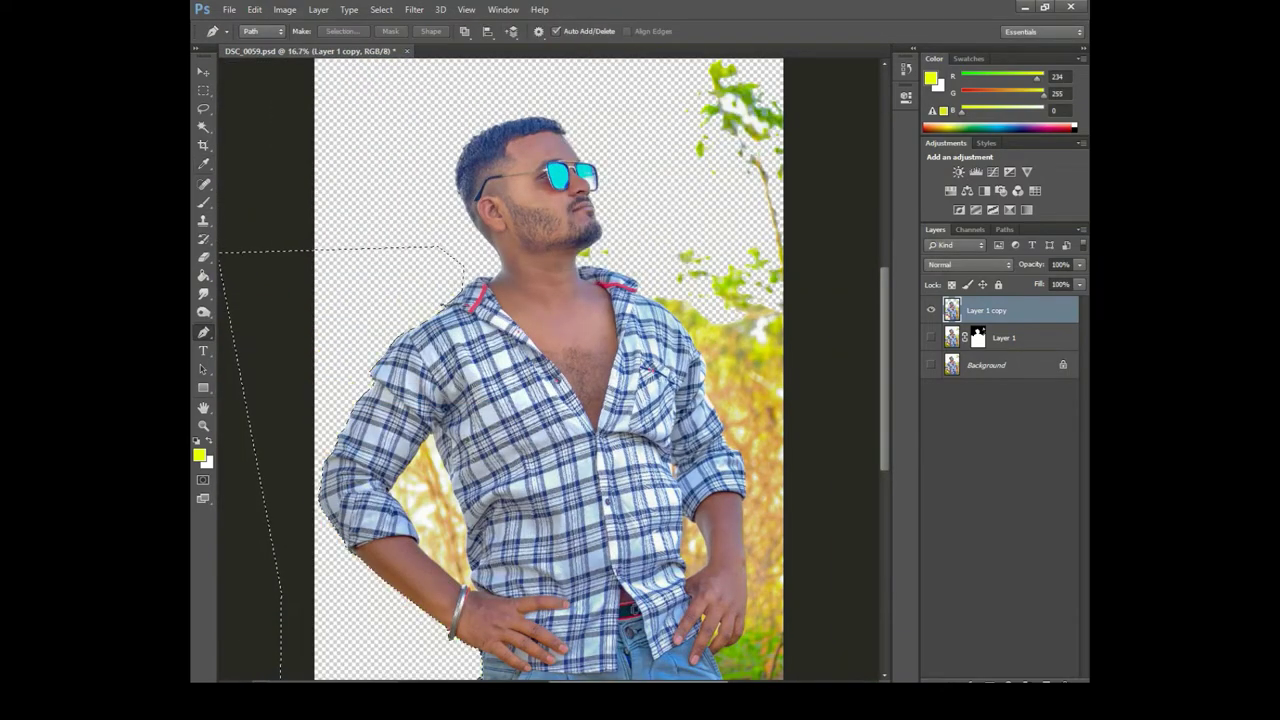
{"action": "key", "text": "ctrl+plus"}
{"action": "key", "text": "ctrl+plus"}
{"action": "key", "text": "ctrl+plus"}
{"action": "key", "text": "ctrl+plus"}
{"action": "key", "text": "ctrl+plus"}
{"action": "key", "text": "ctrl+plus"}
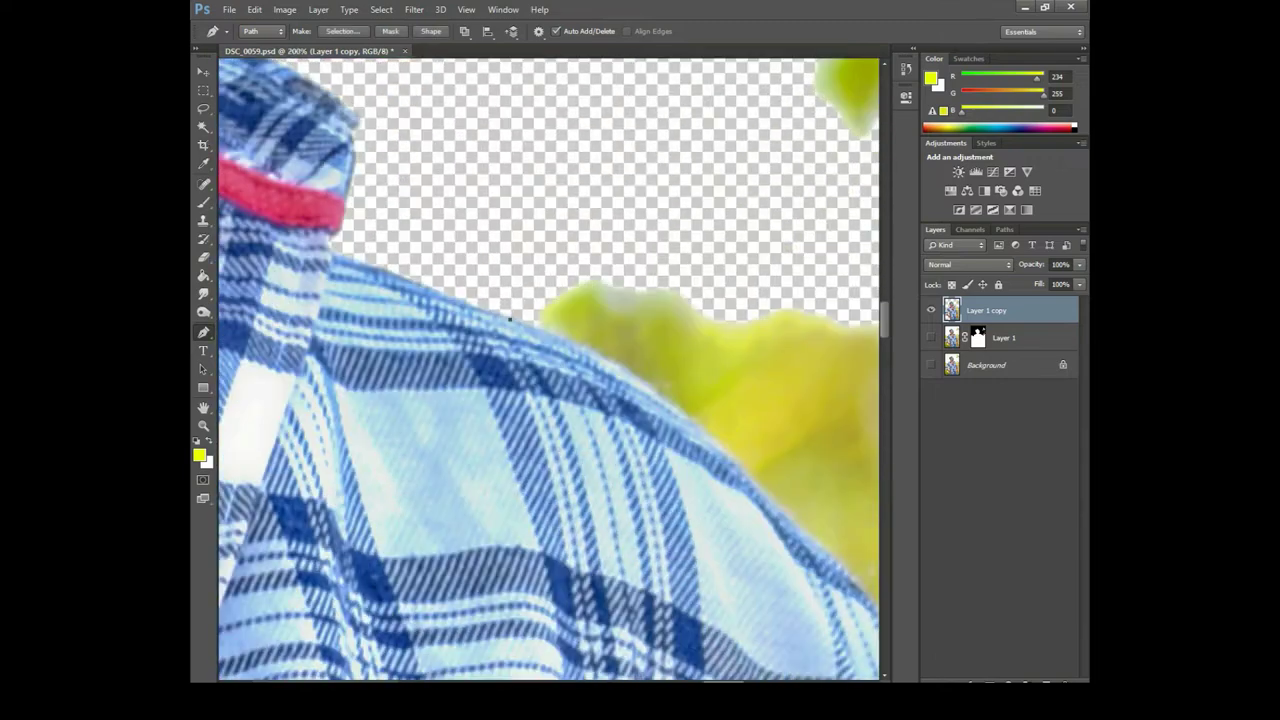
{"action": "left_click_drag", "start_coordinate": [700, 450], "coordinate": [558, 332]}
{"action": "left_click", "coordinate": [661, 414]}
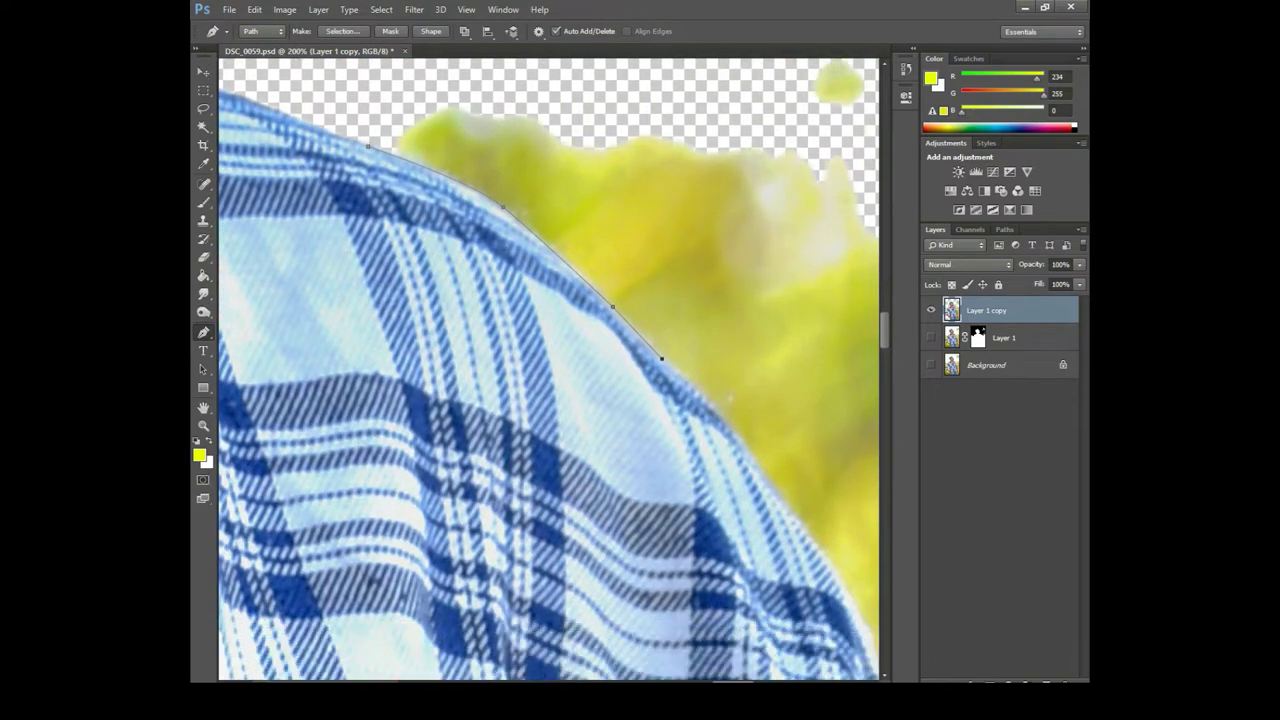
{"action": "scroll", "coordinate": [700, 450], "scroll_direction": "down", "scroll_amount": 1}
{"action": "left_click_drag", "start_coordinate": [756, 463], "coordinate": [770, 490]}
{"action": "left_click_drag", "start_coordinate": [700, 450], "coordinate": [539, 253]}
{"action": "left_click", "coordinate": [692, 411]}
{"action": "left_click", "coordinate": [739, 521]}
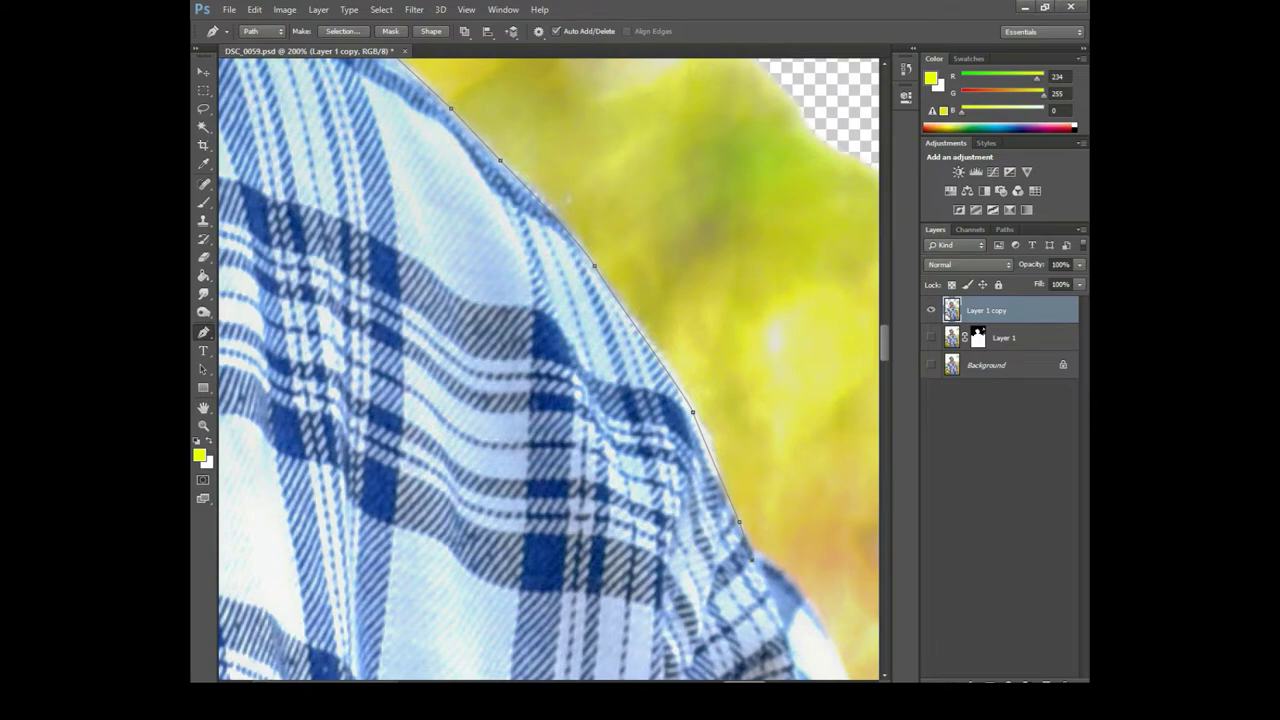
{"action": "left_click_drag", "start_coordinate": [700, 450], "coordinate": [579, 250]}
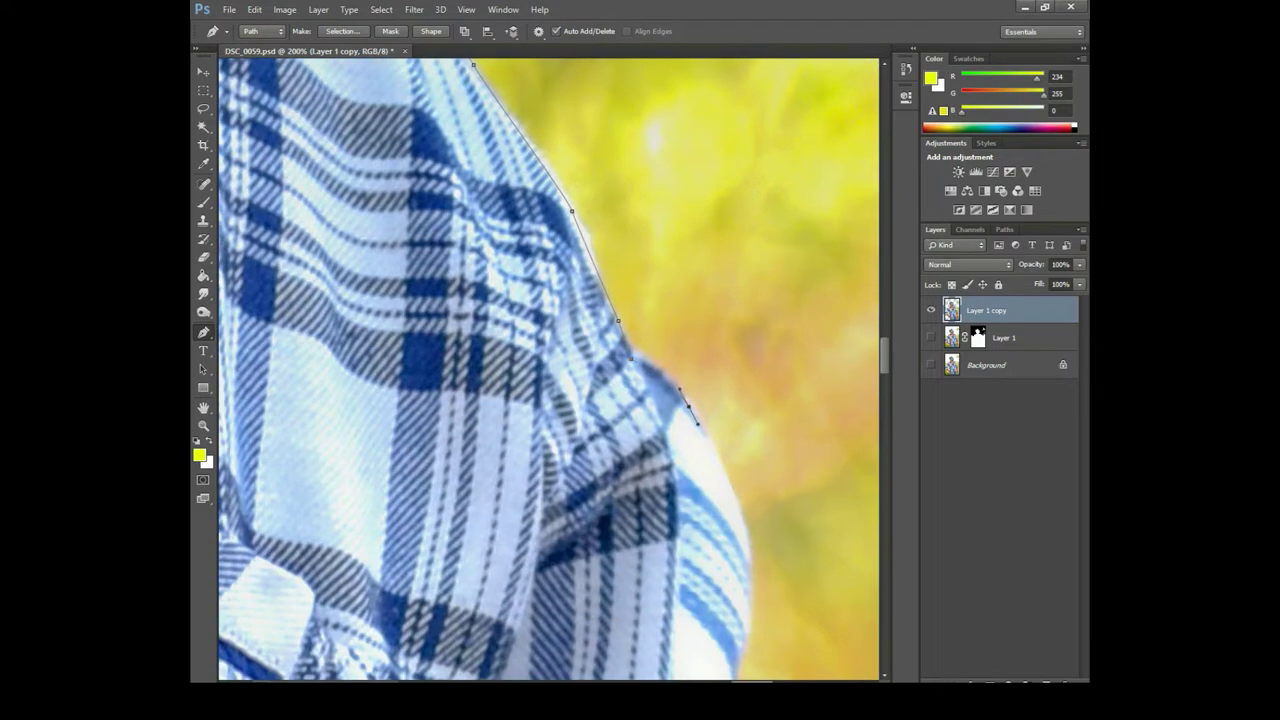
{"action": "left_click_drag", "start_coordinate": [700, 450], "coordinate": [612, 251]}
{"action": "left_click", "coordinate": [660, 330]}
{"action": "left_click_drag", "start_coordinate": [700, 450], "coordinate": [580, 432]}
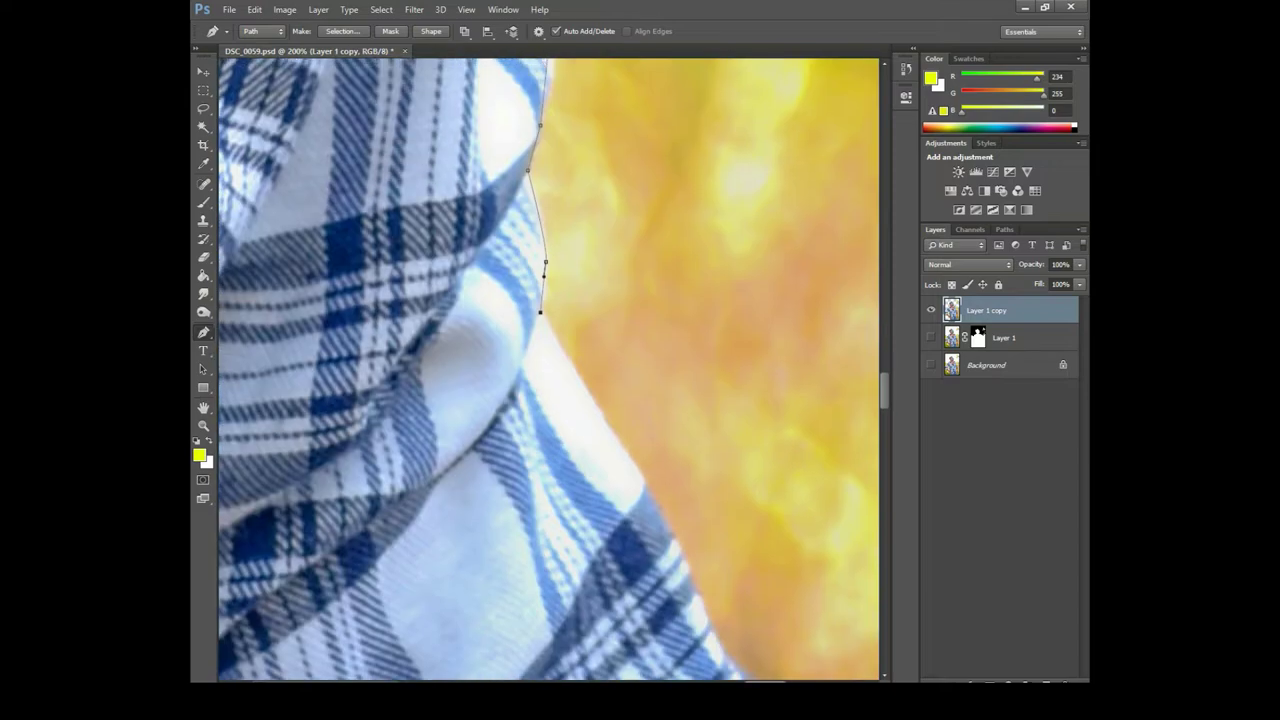
{"action": "left_click", "coordinate": [632, 462]}
{"action": "left_click_drag", "start_coordinate": [700, 450], "coordinate": [600, 250]}
{"action": "left_click", "coordinate": [645, 455]}
{"action": "mouse_move", "coordinate": [700, 450]}
{"action": "left_mouse_down"}
{"action": "mouse_move", "coordinate": [620, 350]}
{"action": "mouse_move", "coordinate": [680, 390]}
{"action": "left_mouse_up"}
{"action": "left_click_drag", "start_coordinate": [700, 450], "coordinate": [670, 380]}
{"action": "left_click", "coordinate": [608, 361]}
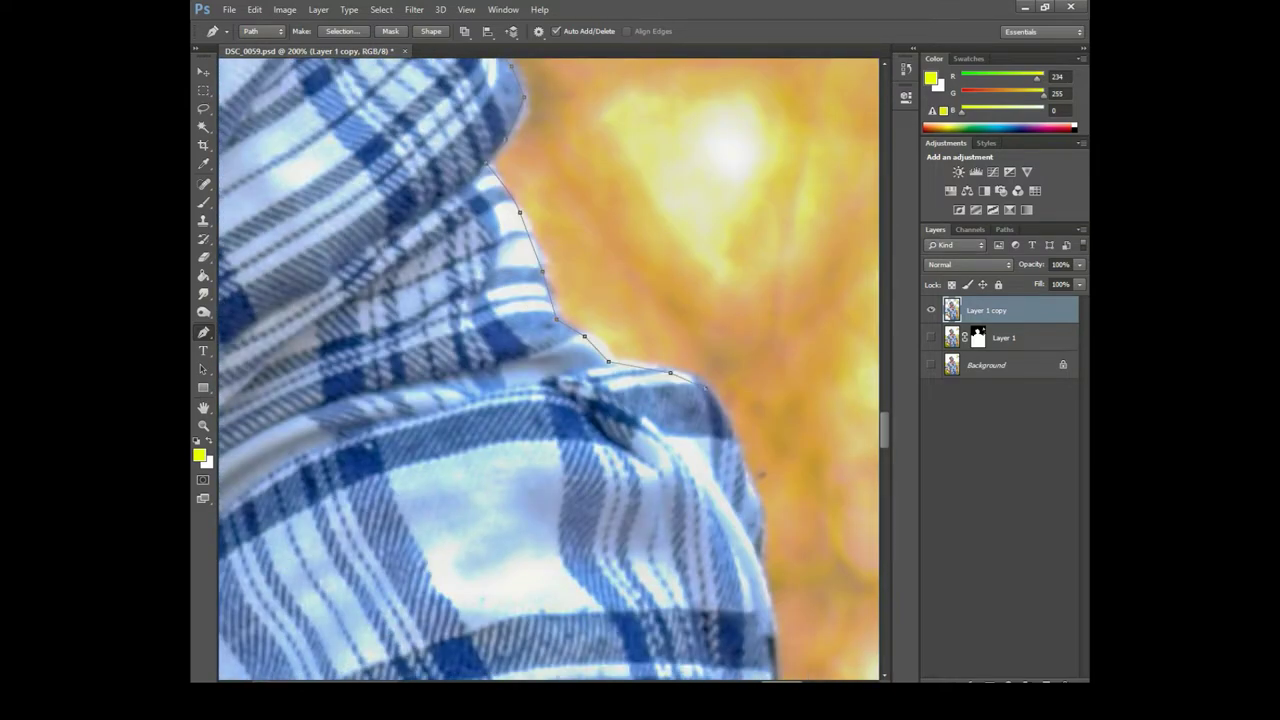
{"action": "left_click_drag", "start_coordinate": [758, 500], "coordinate": [686, 345]}
{"action": "left_click", "coordinate": [686, 345]}
- Continue the pen path past the fingers and down the jeans edge
{"action": "scroll", "coordinate": [688, 320], "scroll_direction": "down", "scroll_amount": 2}
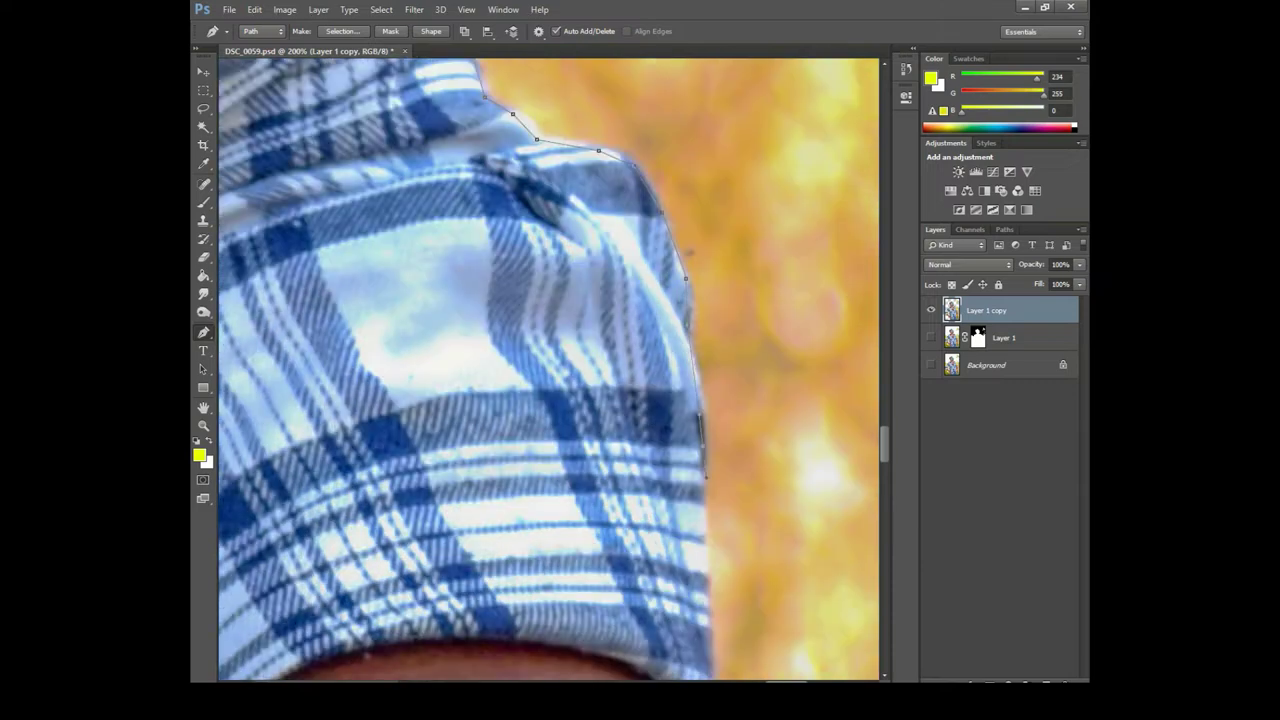
{"action": "scroll", "coordinate": [688, 320], "scroll_direction": "down", "scroll_amount": 4}
{"action": "scroll", "coordinate": [688, 320], "scroll_direction": "down", "scroll_amount": 3}
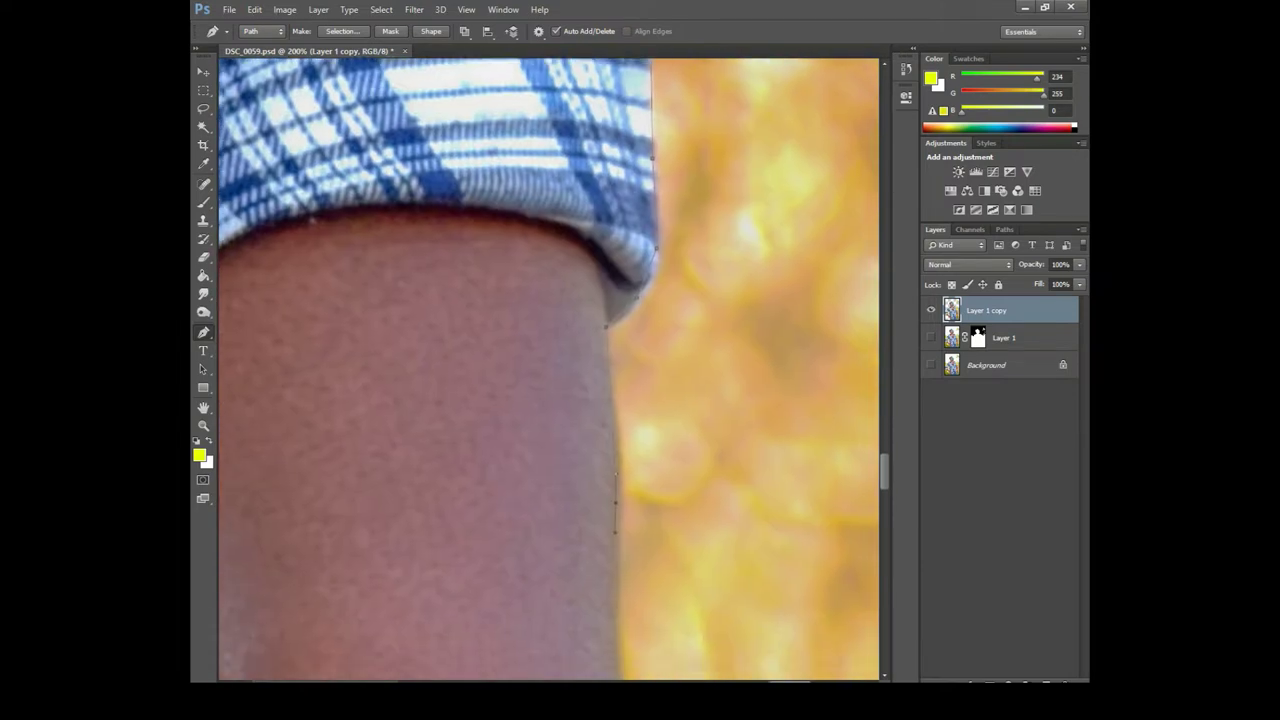
{"action": "scroll", "coordinate": [688, 320], "scroll_direction": "down", "scroll_amount": 3}
{"action": "scroll", "coordinate": [688, 320], "scroll_direction": "down", "scroll_amount": 2}
{"action": "scroll", "coordinate": [550, 370], "scroll_direction": "down", "scroll_amount": 2}
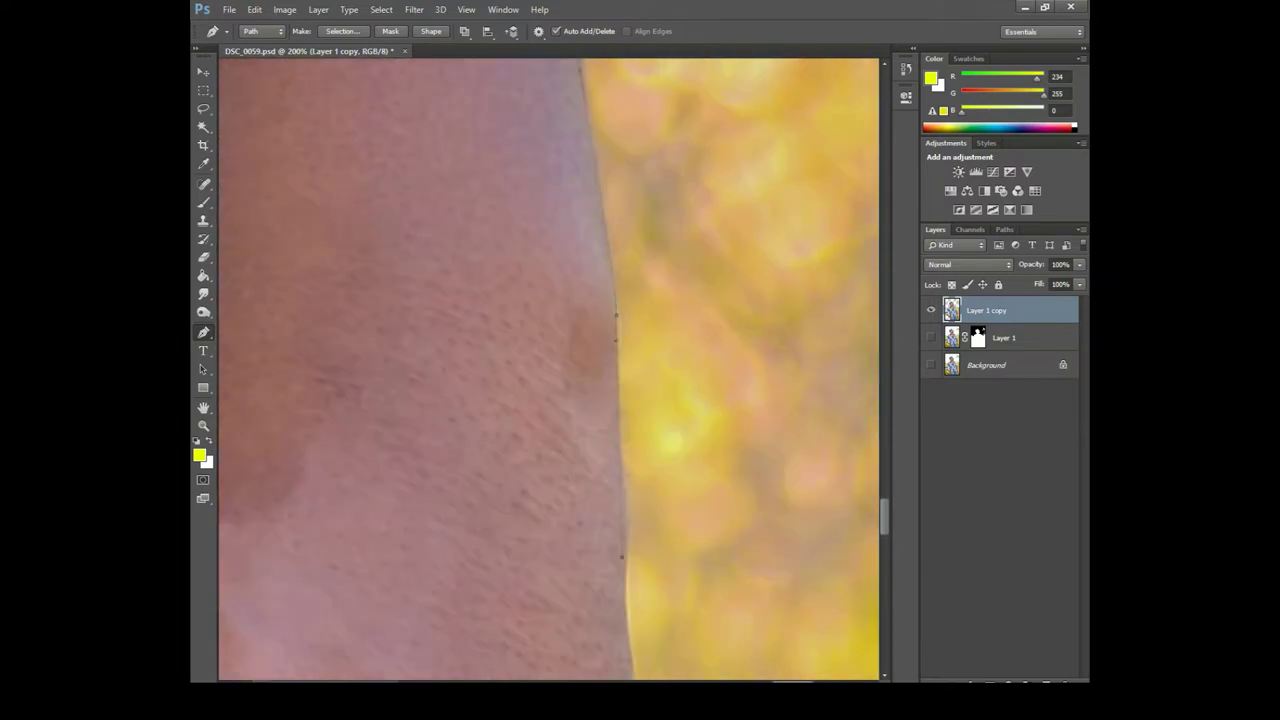
{"action": "scroll", "coordinate": [550, 370], "scroll_direction": "down", "scroll_amount": 2}
{"action": "scroll", "coordinate": [550, 370], "scroll_direction": "down", "scroll_amount": 2}
{"action": "scroll", "coordinate": [550, 370], "scroll_direction": "down", "scroll_amount": 2}
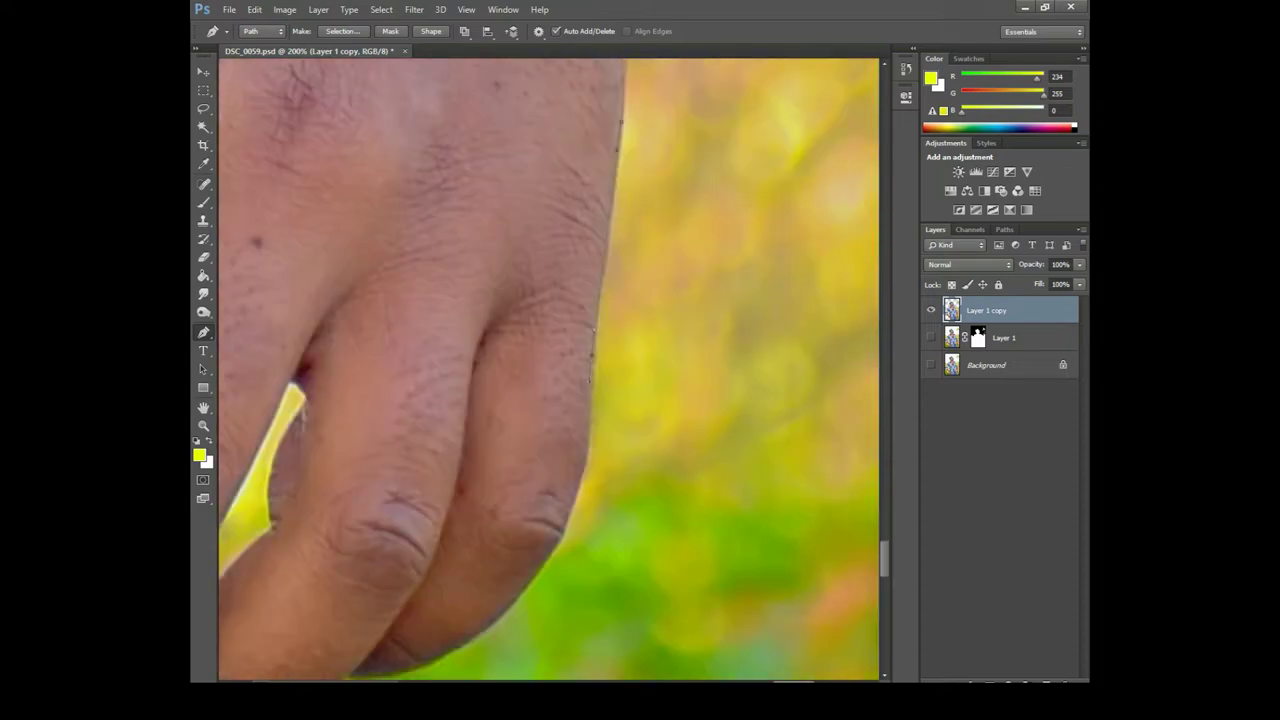
{"action": "scroll", "coordinate": [580, 497], "scroll_direction": "down", "scroll_amount": 2}
{"action": "left_click", "coordinate": [553, 428]}
{"action": "left_click", "coordinate": [510, 437]}
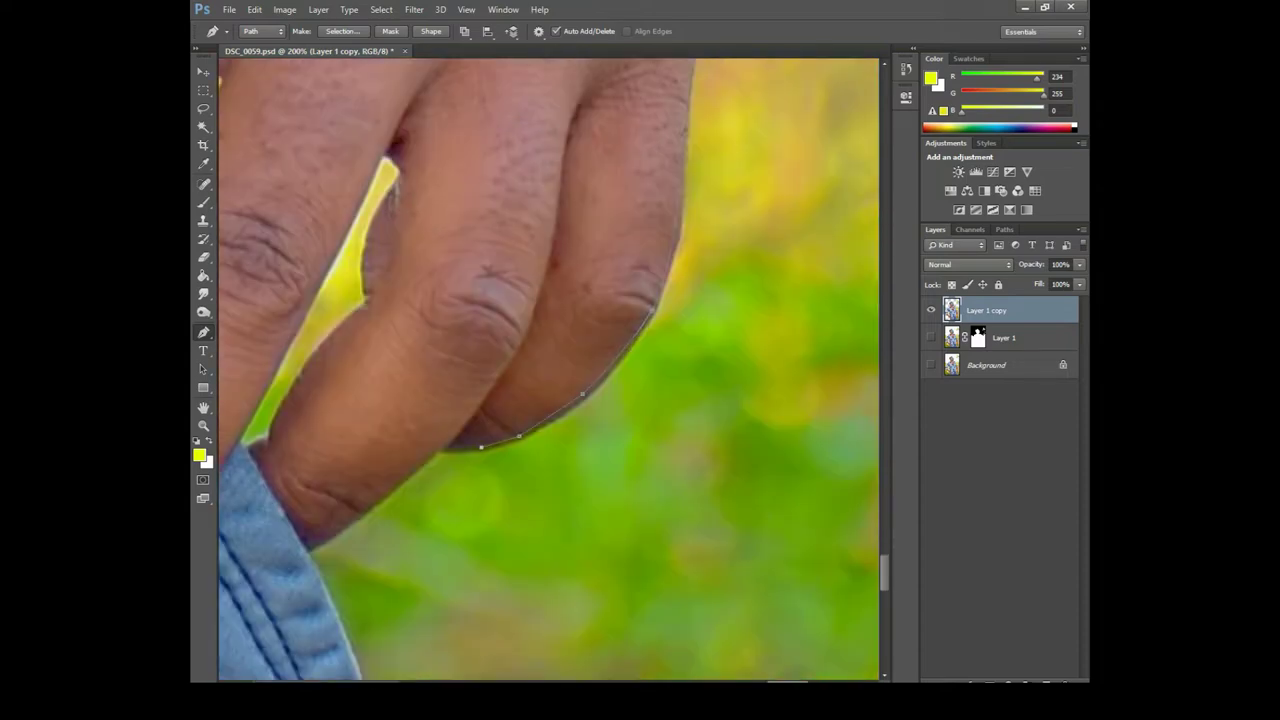
{"action": "scroll", "coordinate": [486, 443], "scroll_direction": "down", "scroll_amount": 1}
{"action": "left_click", "coordinate": [412, 413]}
{"action": "left_click", "coordinate": [378, 436]}
{"action": "scroll", "coordinate": [550, 370], "scroll_direction": "down", "scroll_amount": 2}
{"action": "scroll", "coordinate": [550, 370], "scroll_direction": "left", "scroll_amount": 1}
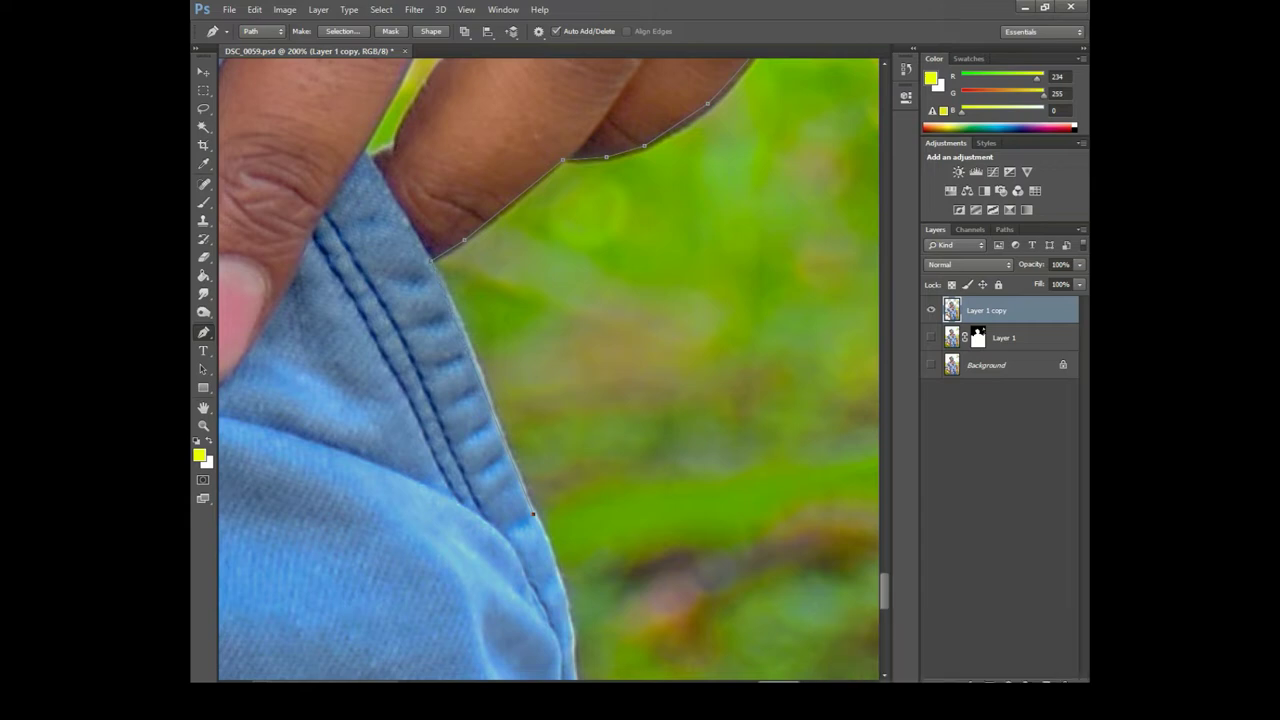
- Close the path, make it a selection, and delete the foliage beside the man
{"action": "scroll", "coordinate": [550, 370], "scroll_direction": "down", "scroll_amount": 2}
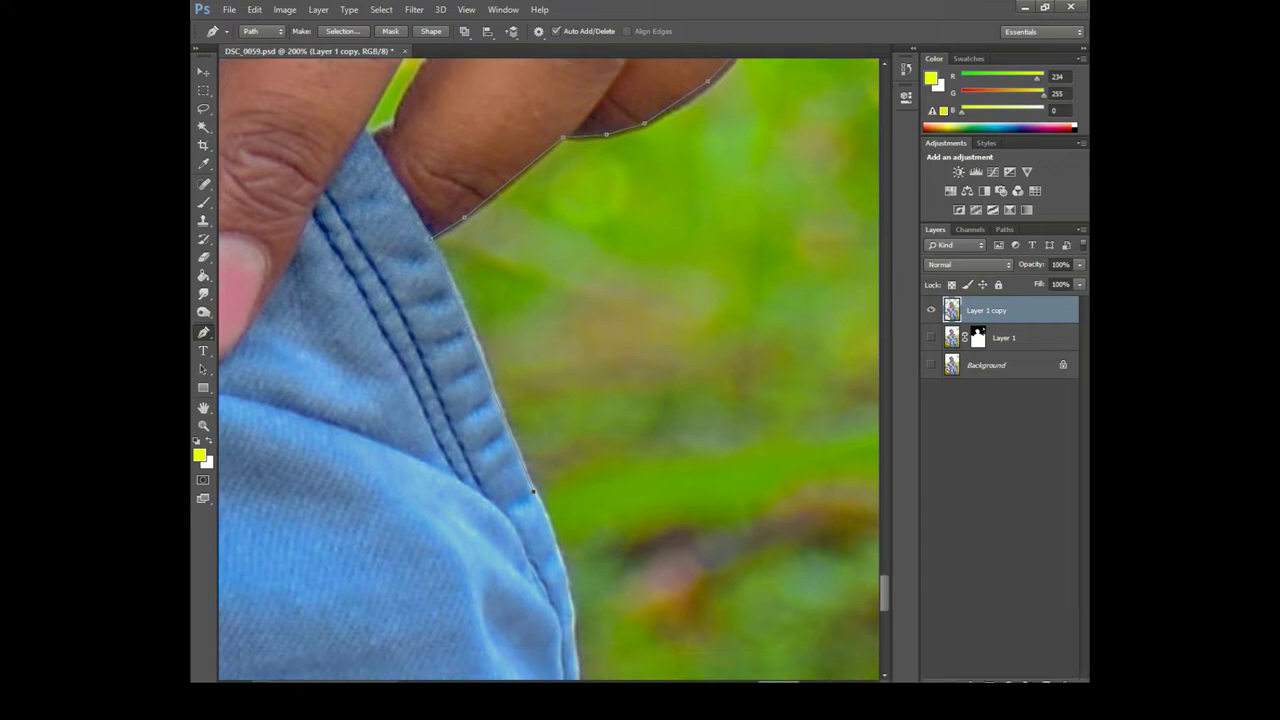
{"action": "scroll", "coordinate": [550, 370], "scroll_direction": "down", "scroll_amount": 2}
{"action": "scroll", "coordinate": [550, 370], "scroll_direction": "down", "scroll_amount": 2}
{"action": "scroll", "coordinate": [550, 370], "scroll_direction": "down", "scroll_amount": 5}
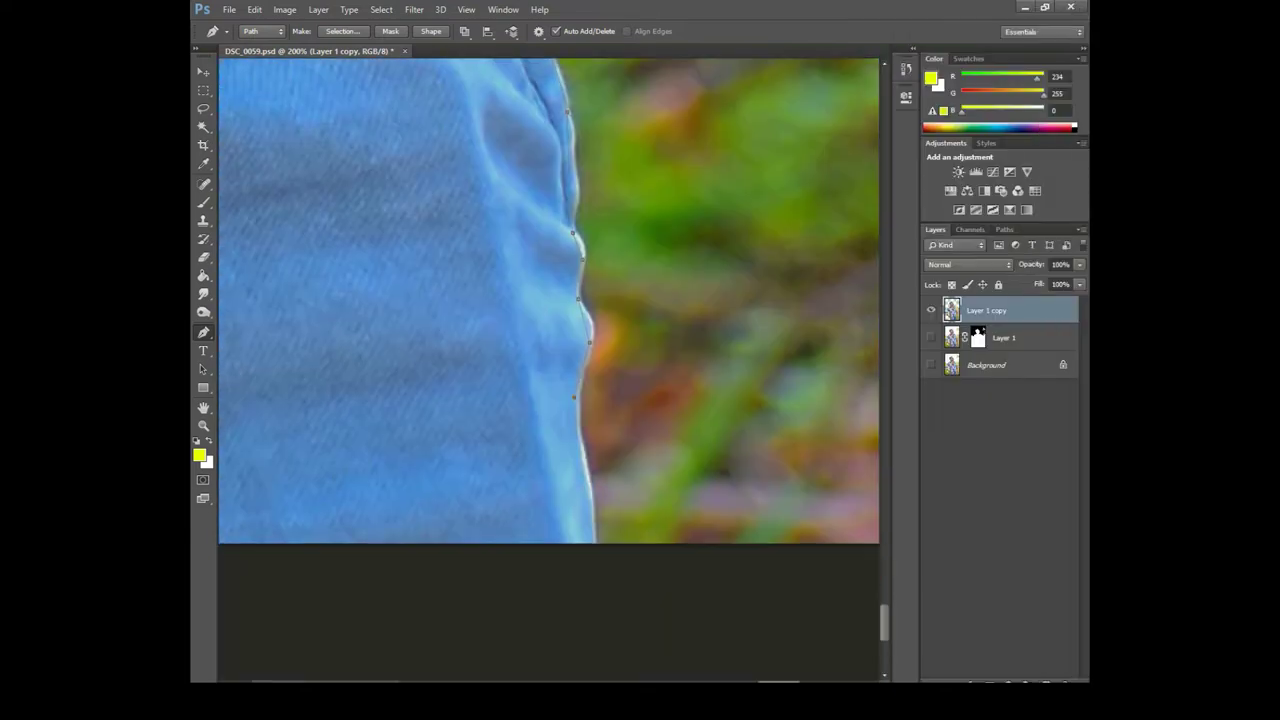
{"action": "scroll", "coordinate": [596, 552], "scroll_direction": "down", "scroll_amount": 3}
{"action": "scroll", "coordinate": [596, 552], "scroll_direction": "down", "scroll_amount": 3}
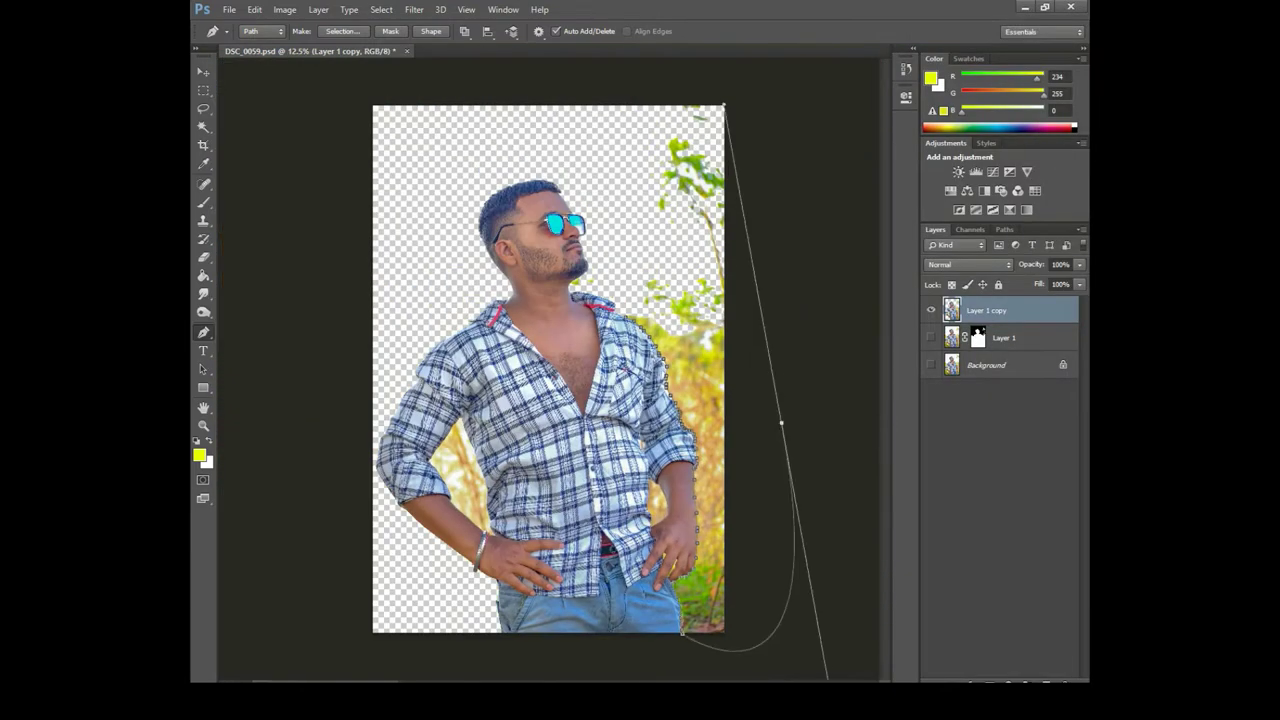
{"action": "left_click", "coordinate": [660, 75]}
{"action": "left_click", "coordinate": [342, 31]}
{"action": "key", "text": "Return"}
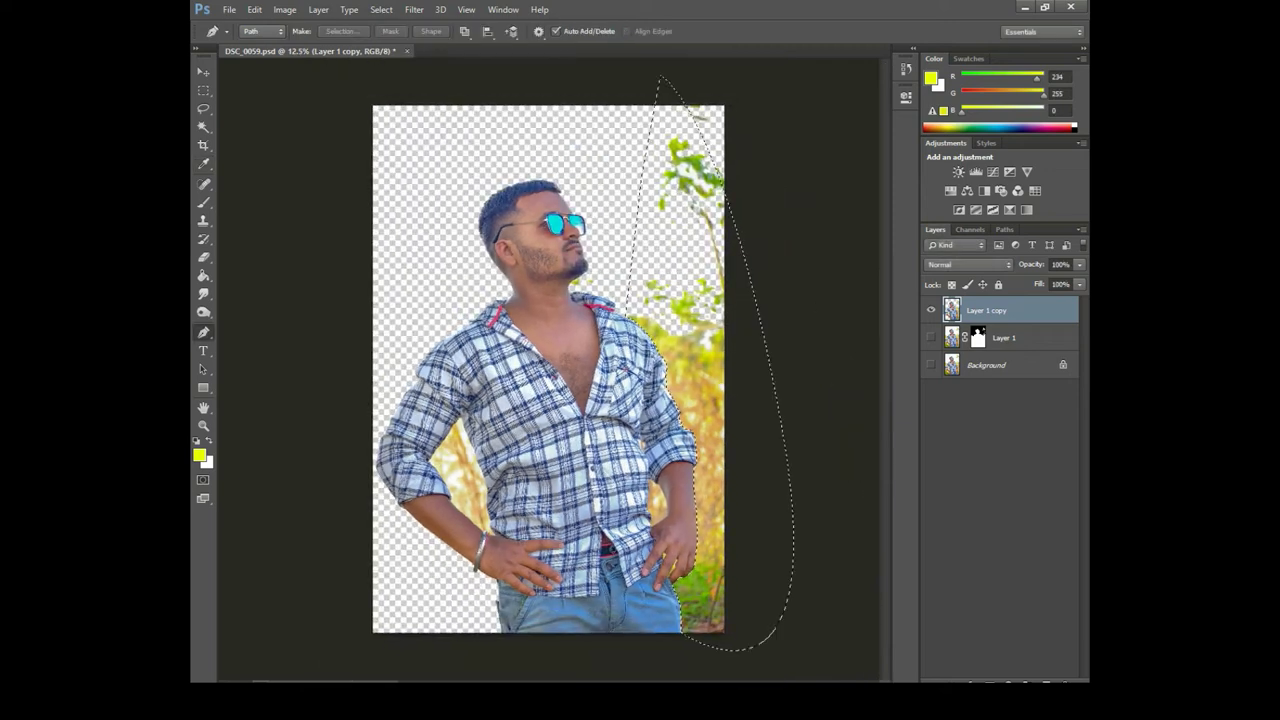
{"action": "key", "text": "Delete"}
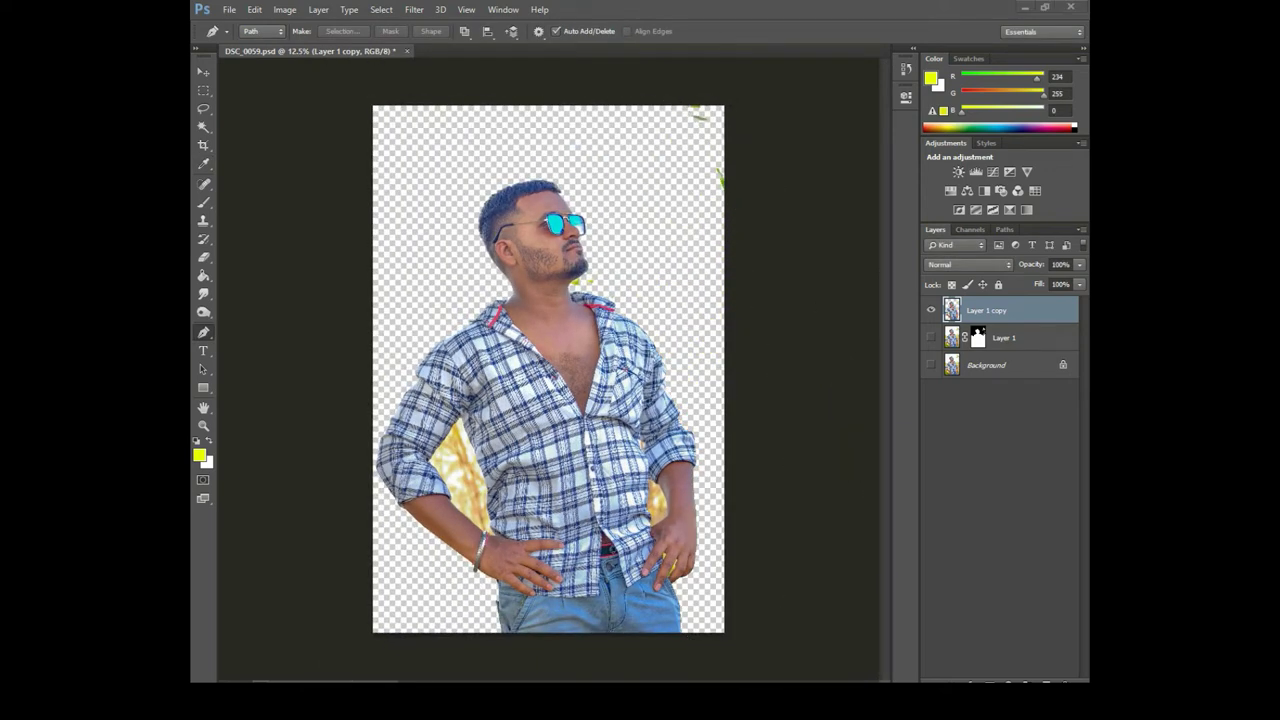
- Trace a pen path along the shirt, upper arm and wristband edges
{"action": "scroll", "coordinate": [445, 455], "scroll_direction": "up", "scroll_amount": 2}
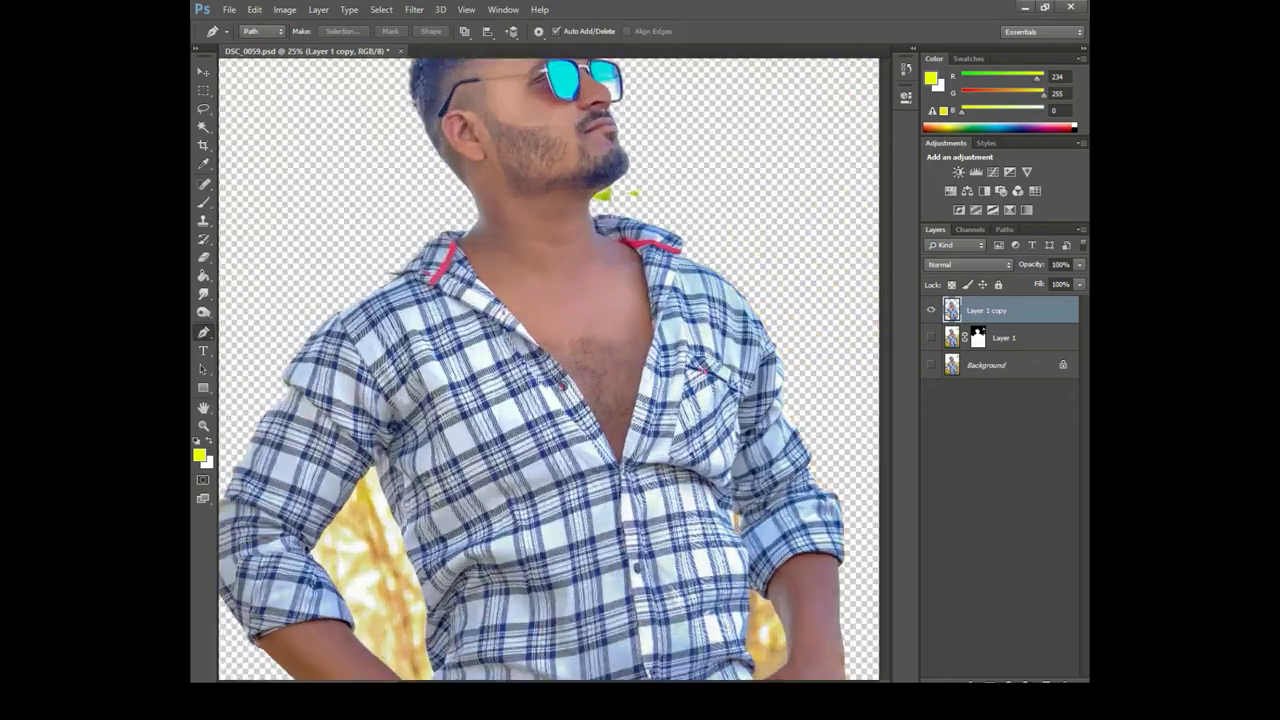
{"action": "scroll", "coordinate": [445, 455], "scroll_direction": "up", "scroll_amount": 2}
{"action": "scroll", "coordinate": [445, 455], "scroll_direction": "up", "scroll_amount": 2}
{"action": "scroll", "coordinate": [325, 460], "scroll_direction": "up", "scroll_amount": 1}
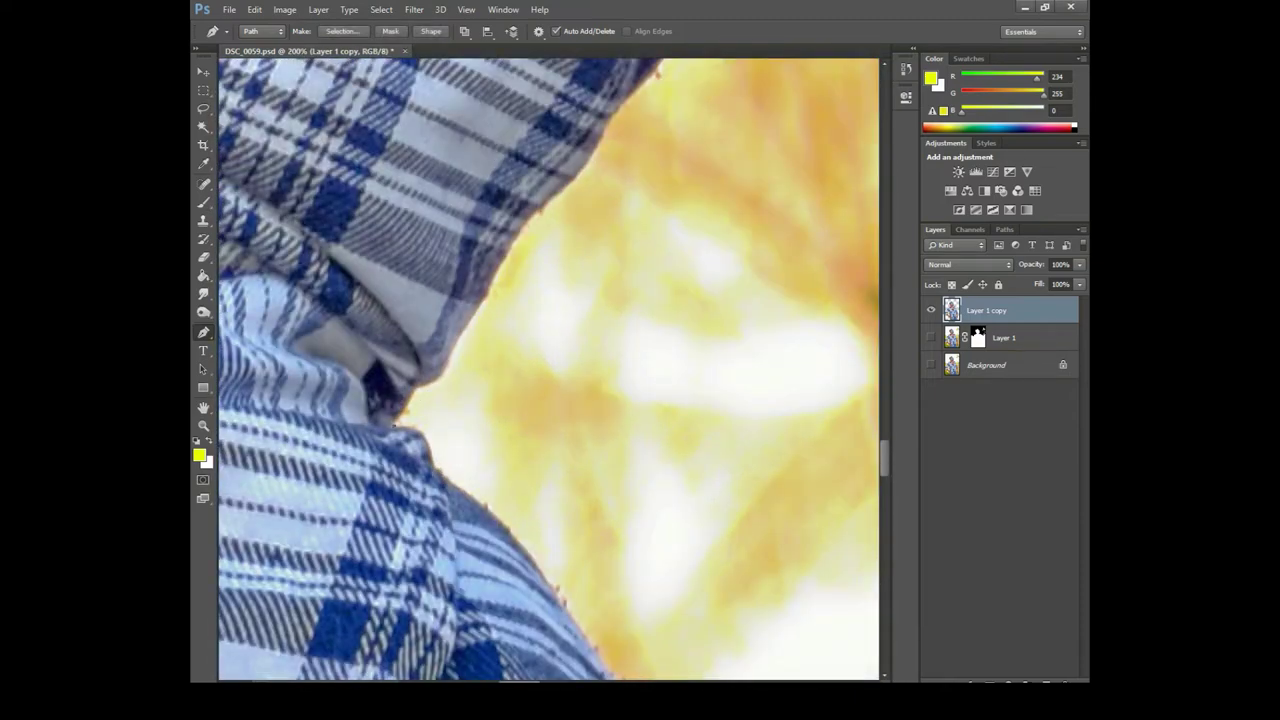
{"action": "left_click_drag", "start_coordinate": [550, 370], "coordinate": [405, 540]}
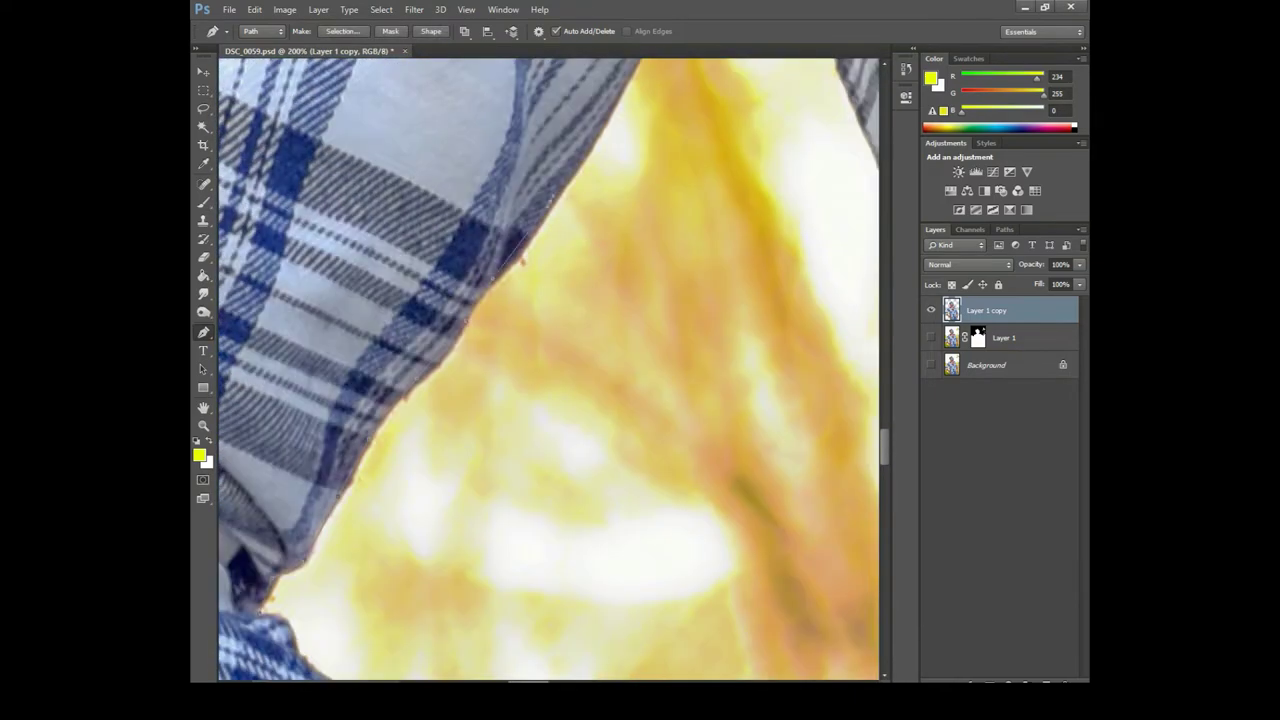
{"action": "mouse_move", "coordinate": [500, 300]}
{"action": "left_mouse_down"}
{"action": "mouse_move", "coordinate": [540, 480]}
{"action": "mouse_move", "coordinate": [430, 235]}
{"action": "left_mouse_up"}
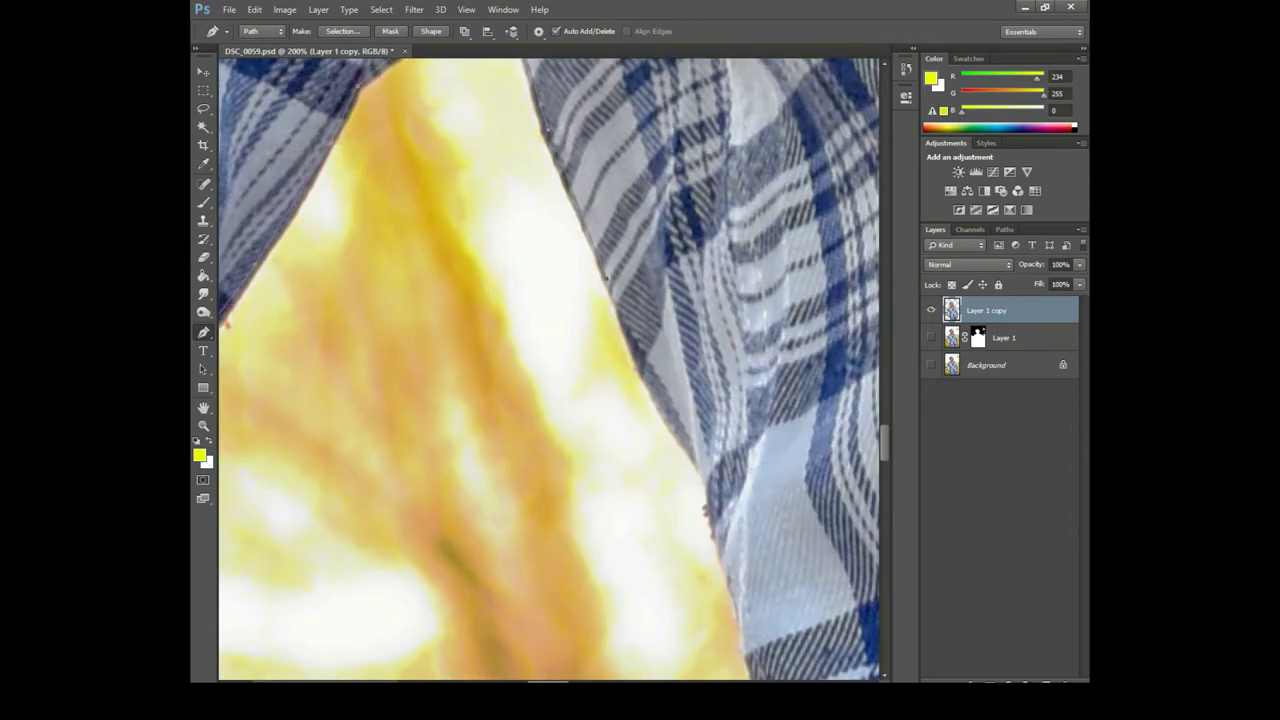
{"action": "left_click_drag", "start_coordinate": [697, 458], "coordinate": [680, 392]}
{"action": "left_click_drag", "start_coordinate": [700, 480], "coordinate": [676, 394]}
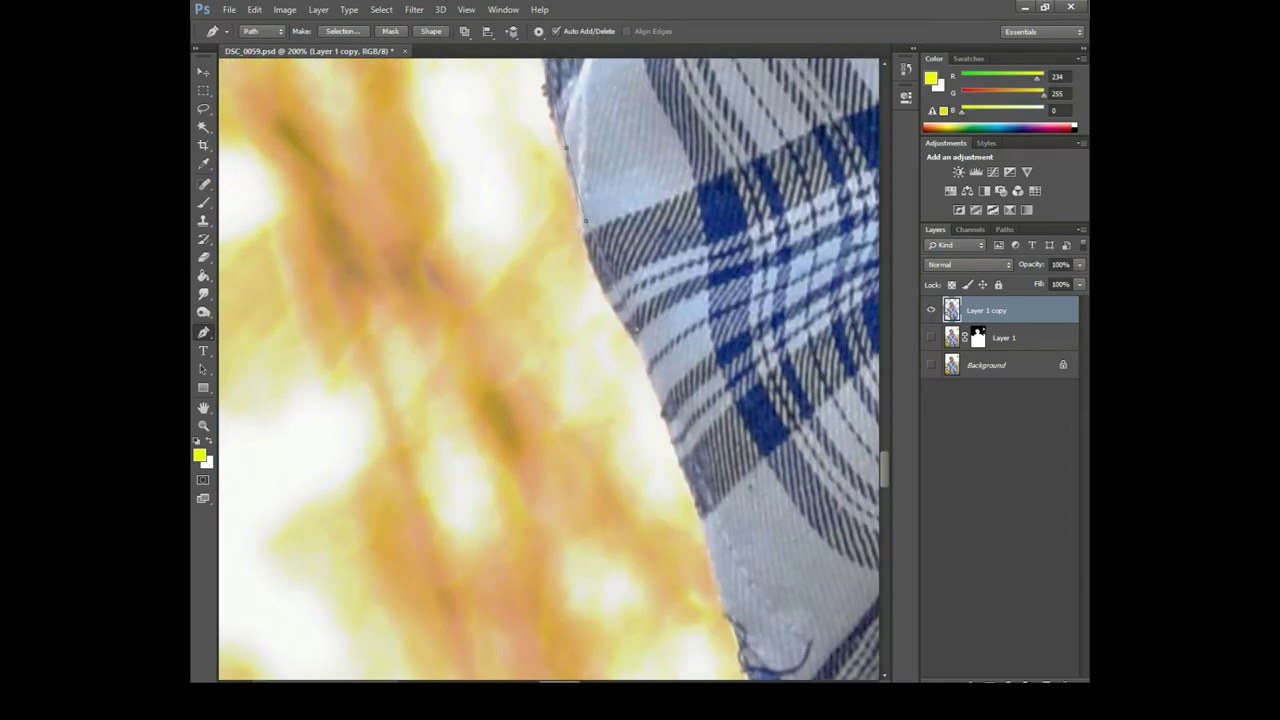
{"action": "left_click_drag", "start_coordinate": [710, 535], "coordinate": [667, 371]}
{"action": "left_click_drag", "start_coordinate": [680, 520], "coordinate": [670, 330]}
{"action": "left_click_drag", "start_coordinate": [660, 600], "coordinate": [650, 320]}
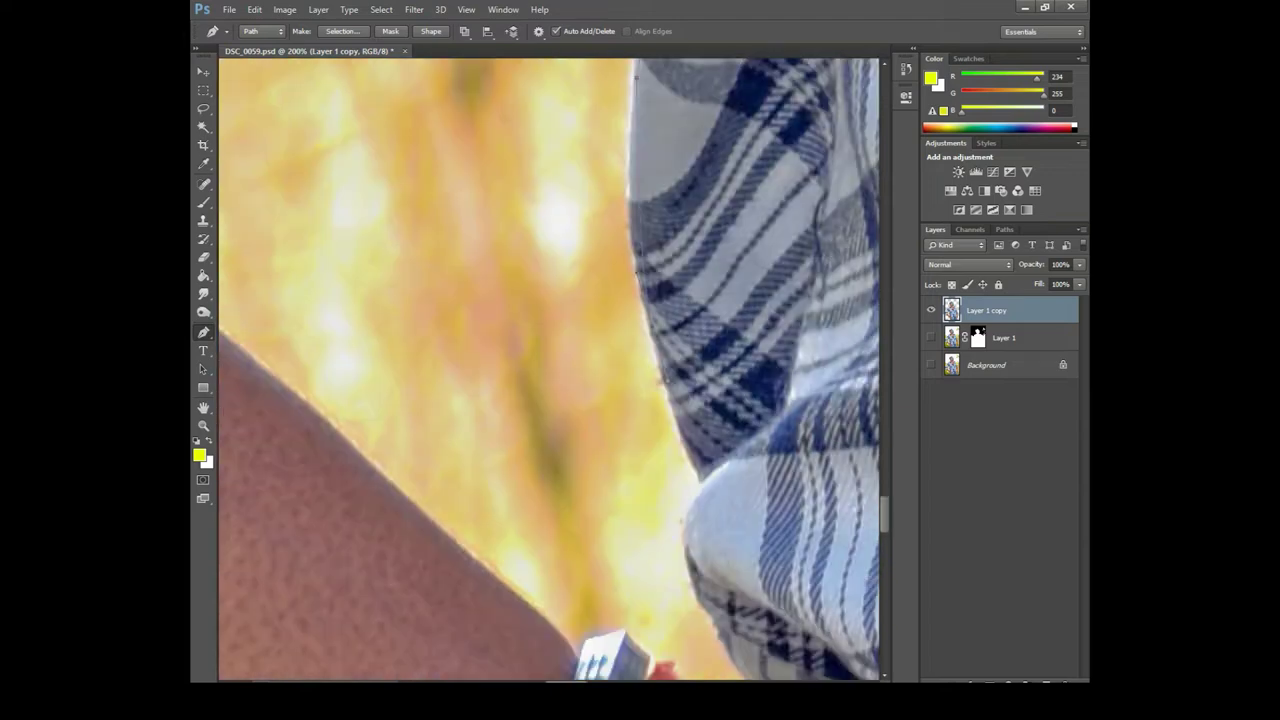
{"action": "left_click_drag", "start_coordinate": [690, 565], "coordinate": [668, 394]}
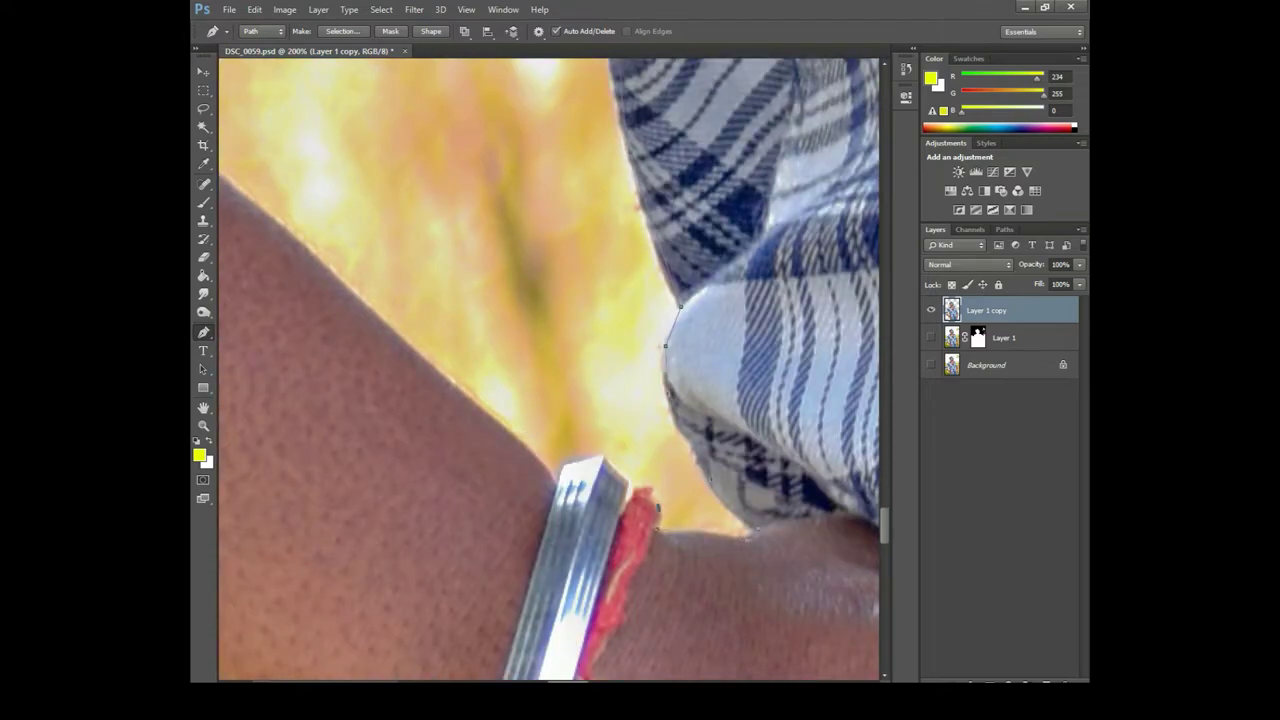
{"action": "left_click_drag", "start_coordinate": [560, 400], "coordinate": [730, 580]}
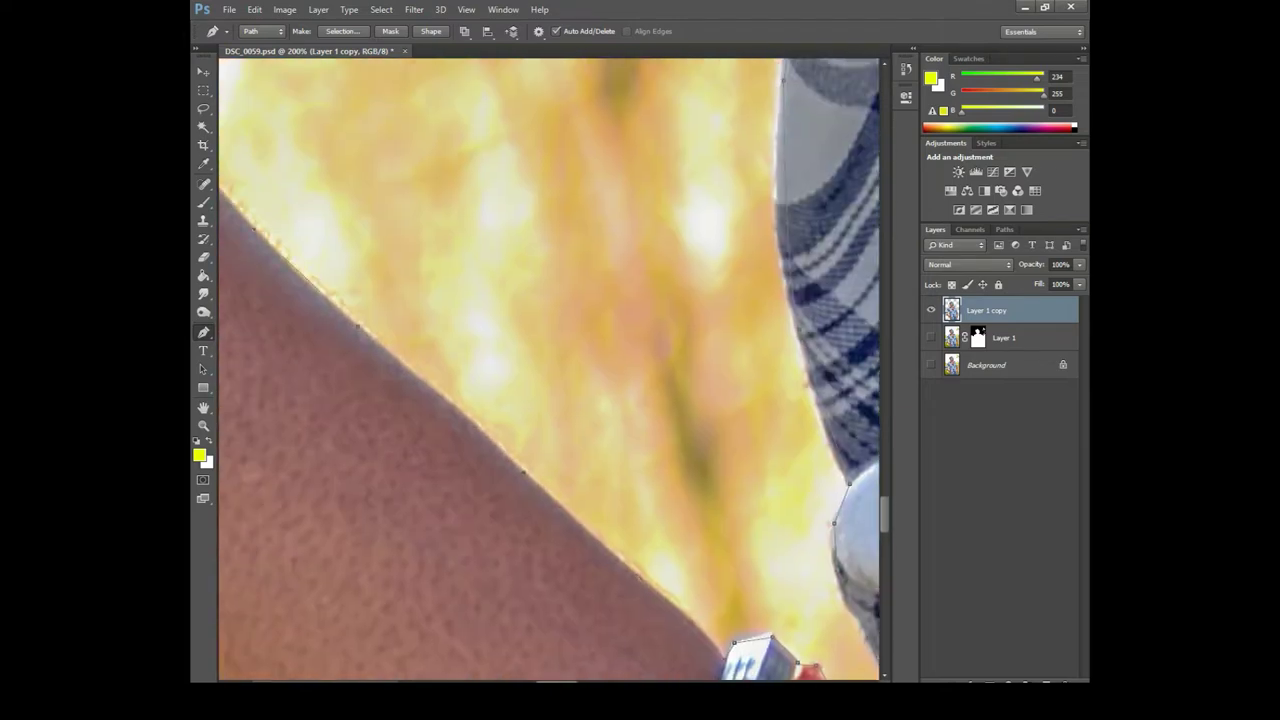
{"action": "left_click_drag", "start_coordinate": [500, 400], "coordinate": [760, 570]}
{"action": "mouse_move", "coordinate": [480, 300]}
{"action": "left_mouse_down"}
{"action": "mouse_move", "coordinate": [520, 600]}
{"action": "mouse_move", "coordinate": [500, 560]}
{"action": "left_mouse_up"}
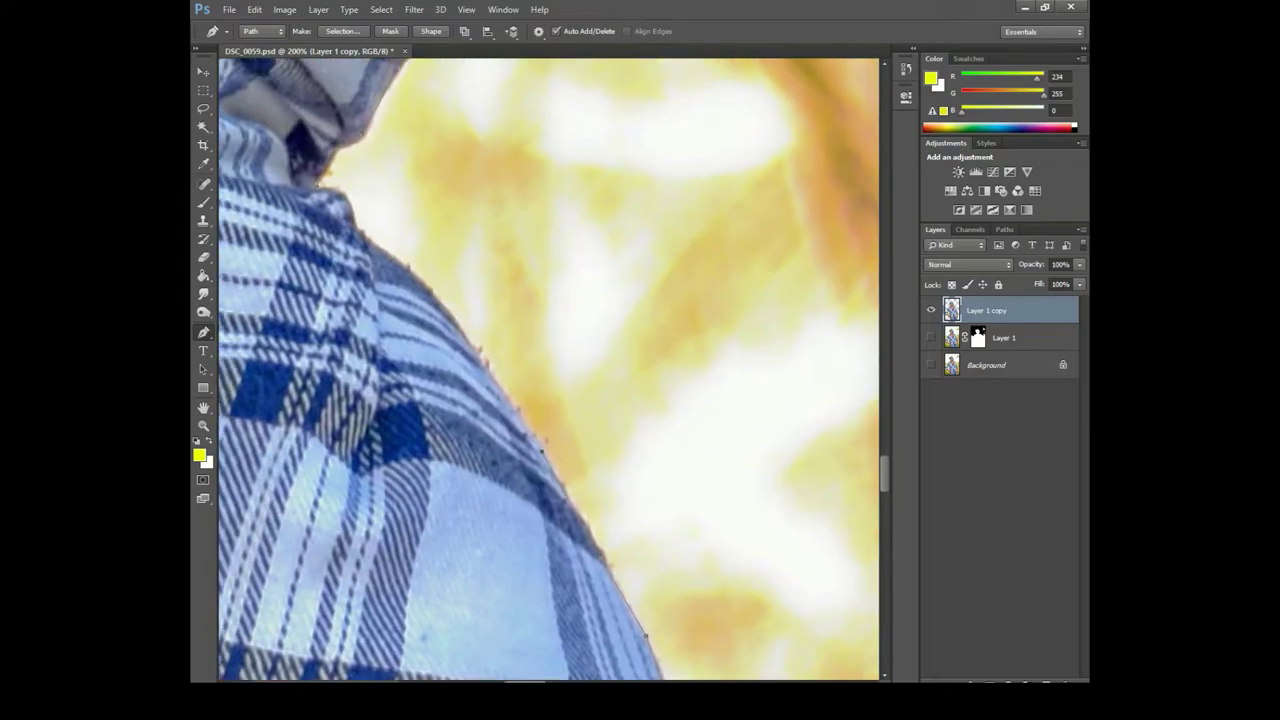
- Turn the path into a selection, delete the yellow background, and clear the selection
{"action": "right_click", "coordinate": [392, 186]}
{"action": "left_click", "coordinate": [430, 240]}
{"action": "key", "text": "Return"}
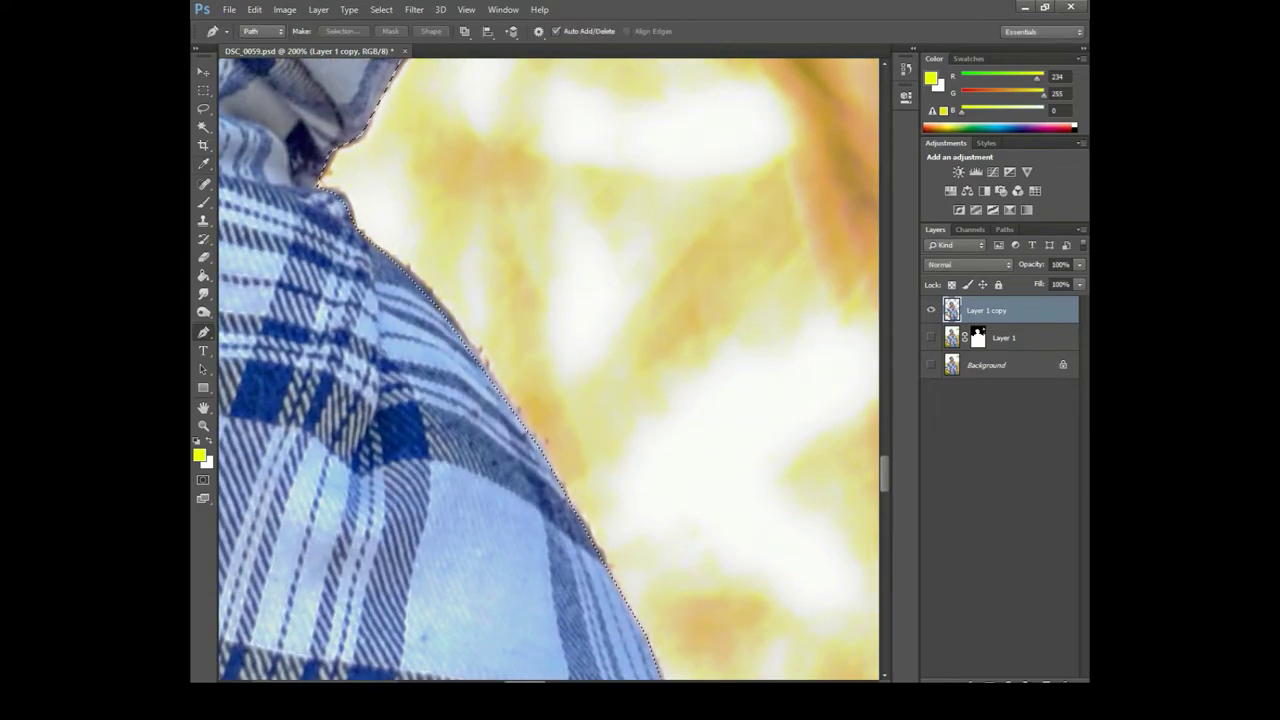
{"action": "key", "text": "Delete"}
{"action": "key", "text": "ctrl+minus"}
{"action": "key", "text": "ctrl+minus"}
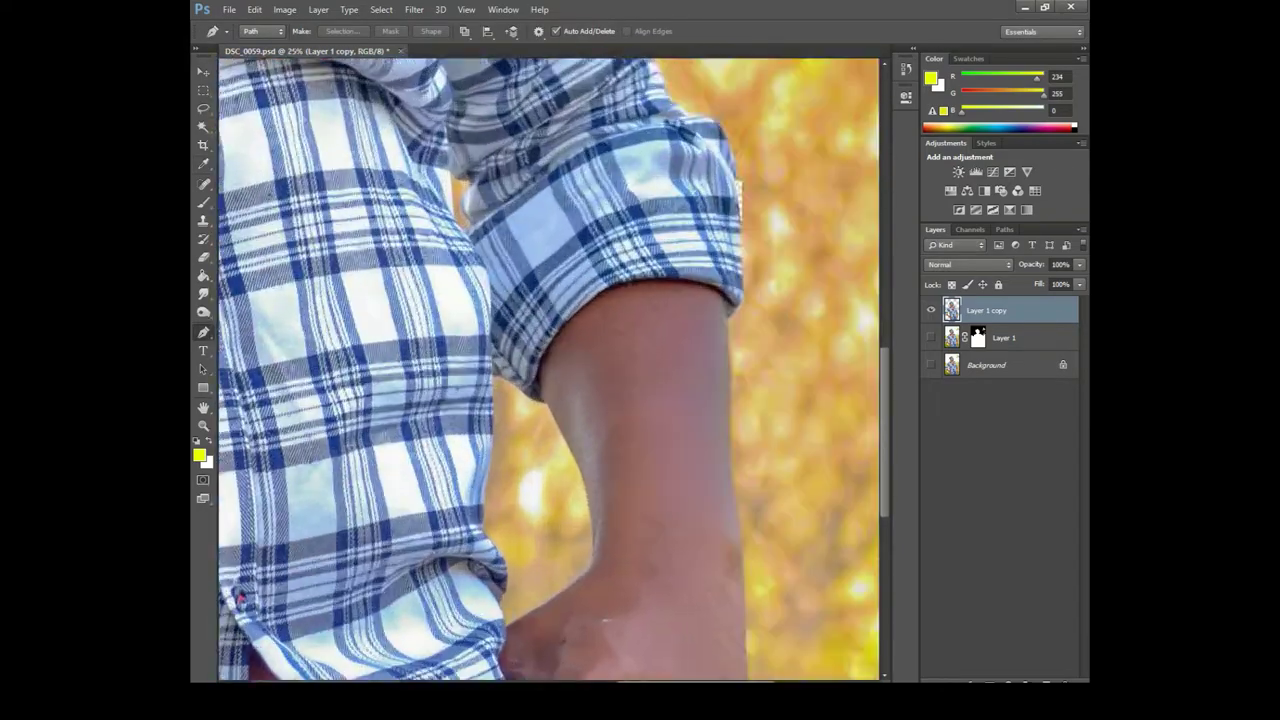
- Make the path around the gap beside the arm a selection and delete it
{"action": "scroll", "coordinate": [518, 333], "scroll_direction": "down", "scroll_amount": 5}
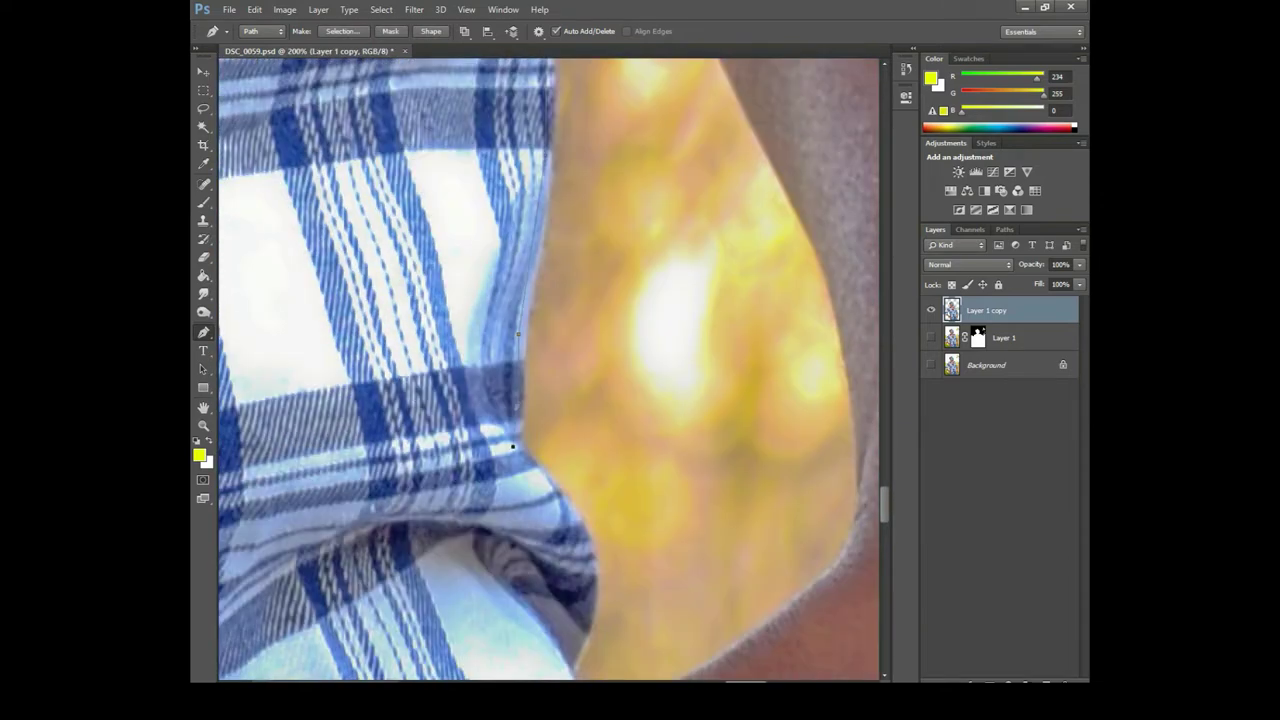
{"action": "scroll", "coordinate": [548, 370], "scroll_direction": "down", "scroll_amount": 4}
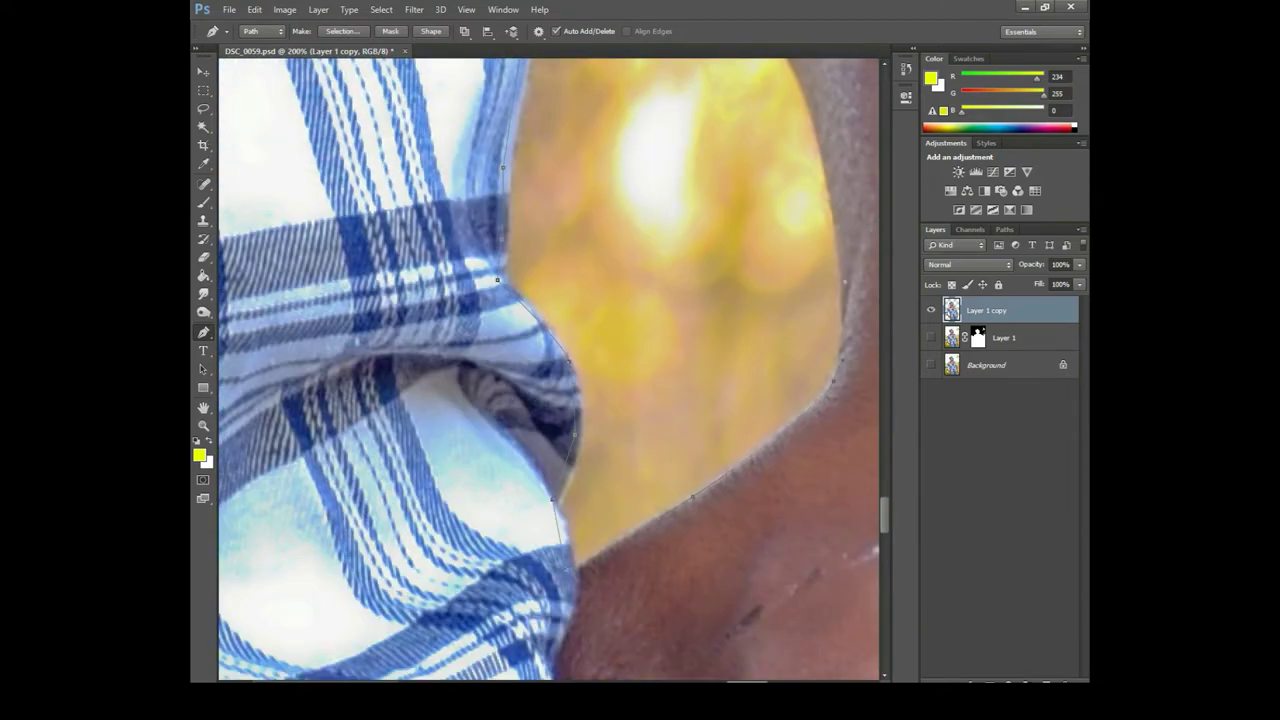
{"action": "scroll", "coordinate": [548, 370], "scroll_direction": "up", "scroll_amount": 5}
{"action": "scroll", "coordinate": [548, 370], "scroll_direction": "up", "scroll_amount": 5}
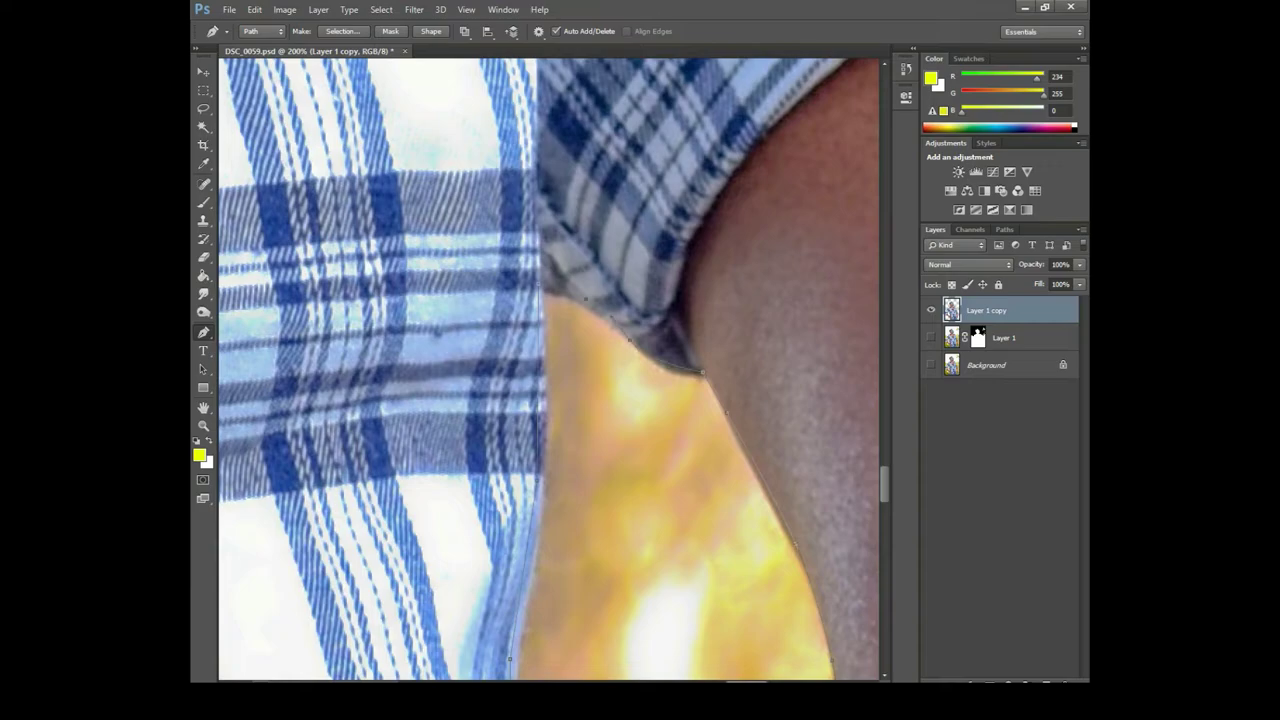
{"action": "right_click", "coordinate": [574, 362]}
{"action": "left_click", "coordinate": [600, 89]}
{"action": "key", "text": "Return"}
{"action": "key", "text": "Delete"}
{"action": "key", "text": "ctrl+minus"}
{"action": "key", "text": "ctrl+minus"}
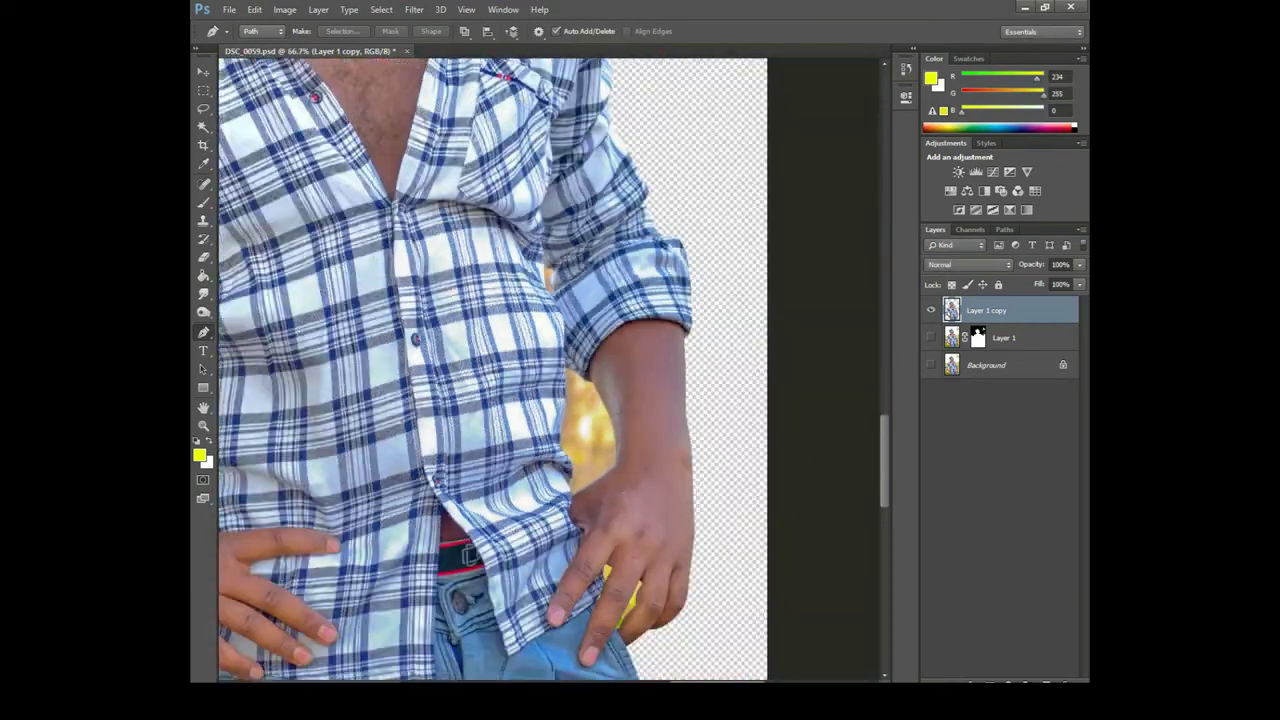
- Zoom in and delete the yellow area between the arm and torso
{"action": "key", "text": "ctrl+plus"}
{"action": "key", "text": "ctrl+plus"}
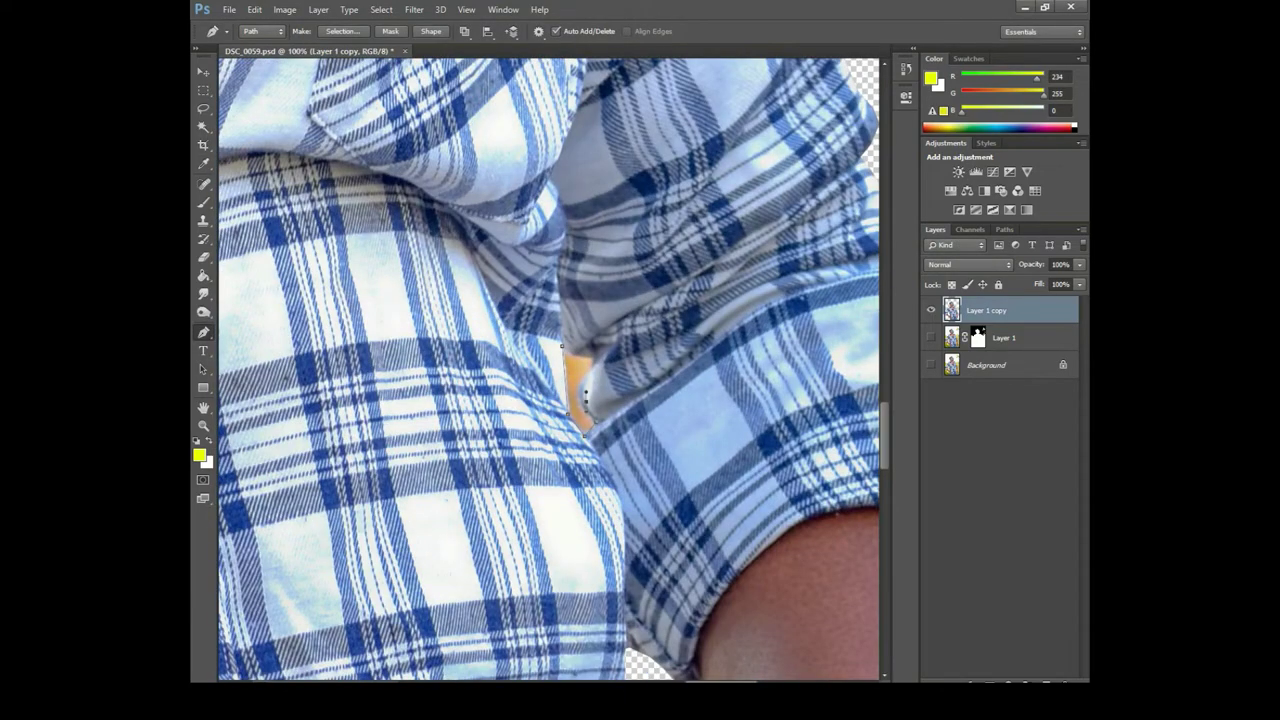
{"action": "right_click", "coordinate": [570, 380]}
{"action": "left_click", "coordinate": [600, 100]}
{"action": "key", "text": "Return"}
{"action": "key", "text": "Delete"}
{"action": "key", "text": "ctrl+minus"}
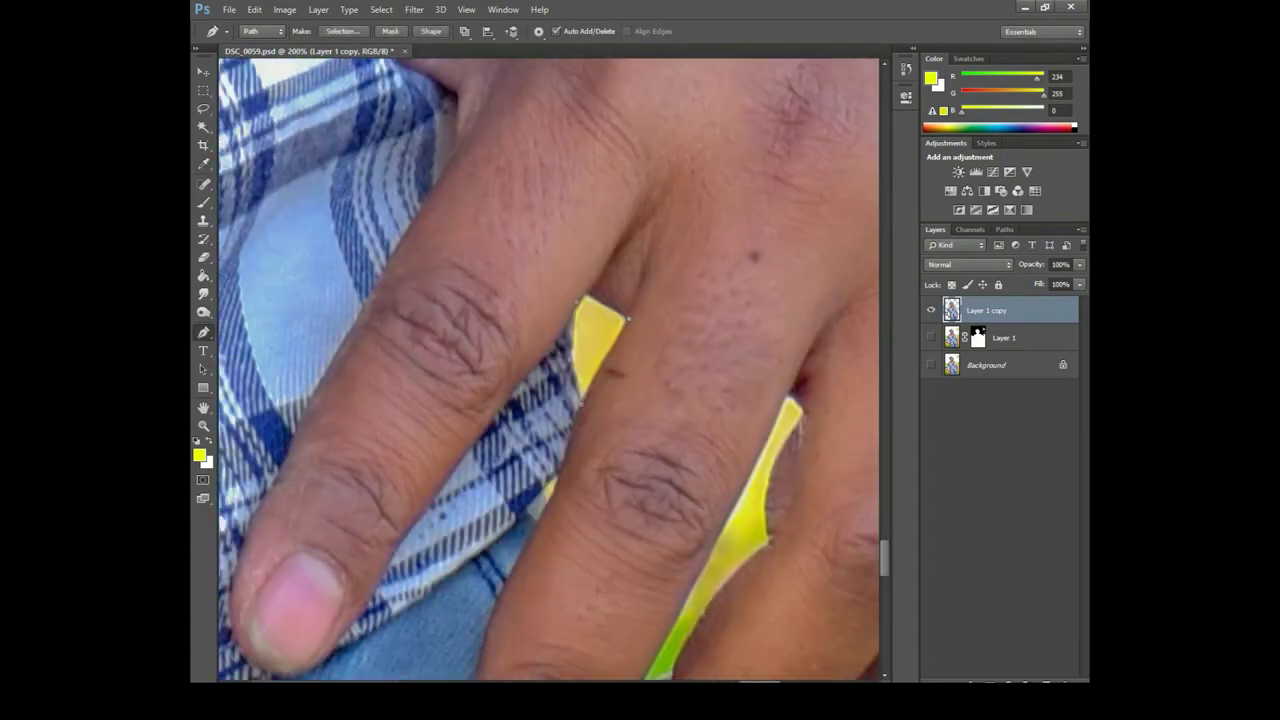
- Delete the yellow patches between the fingers, then zoom out to the whole figure
{"action": "right_click", "coordinate": [583, 325]}
{"action": "left_click", "coordinate": [630, 394]}
{"action": "key", "text": "Return"}
{"action": "key", "text": "Delete"}
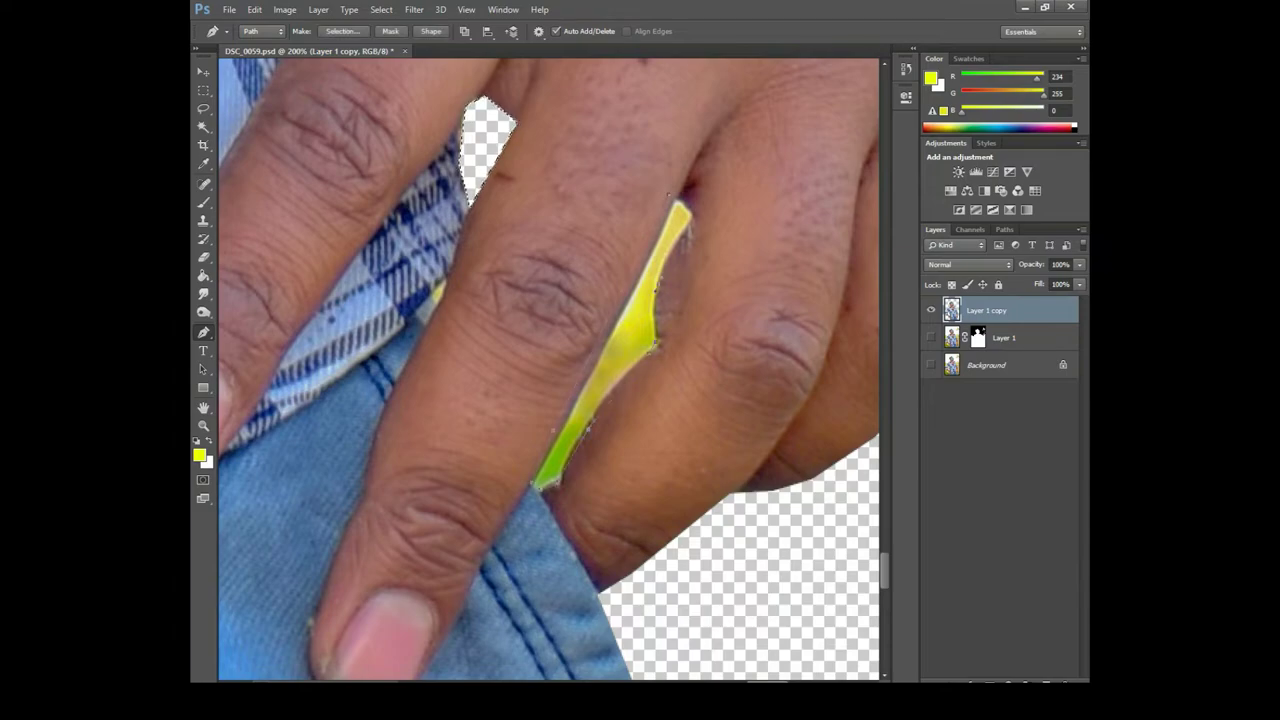
{"action": "right_click", "coordinate": [681, 226]}
{"action": "left_click", "coordinate": [728, 294]}
{"action": "key", "text": "Return"}
{"action": "key", "text": "Delete"}
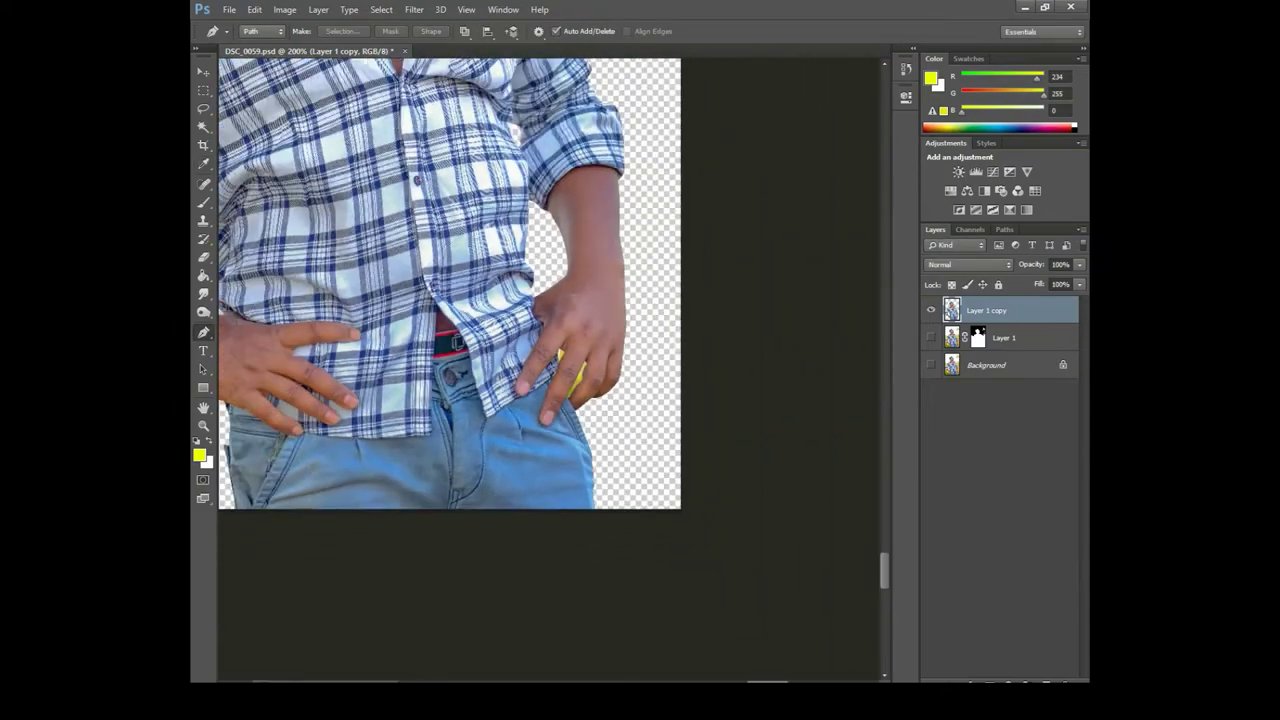
{"action": "key", "text": "ctrl+0"}
- Erase the green specks beside the chin with the Eraser at 83% opacity
{"action": "key", "text": "e"}
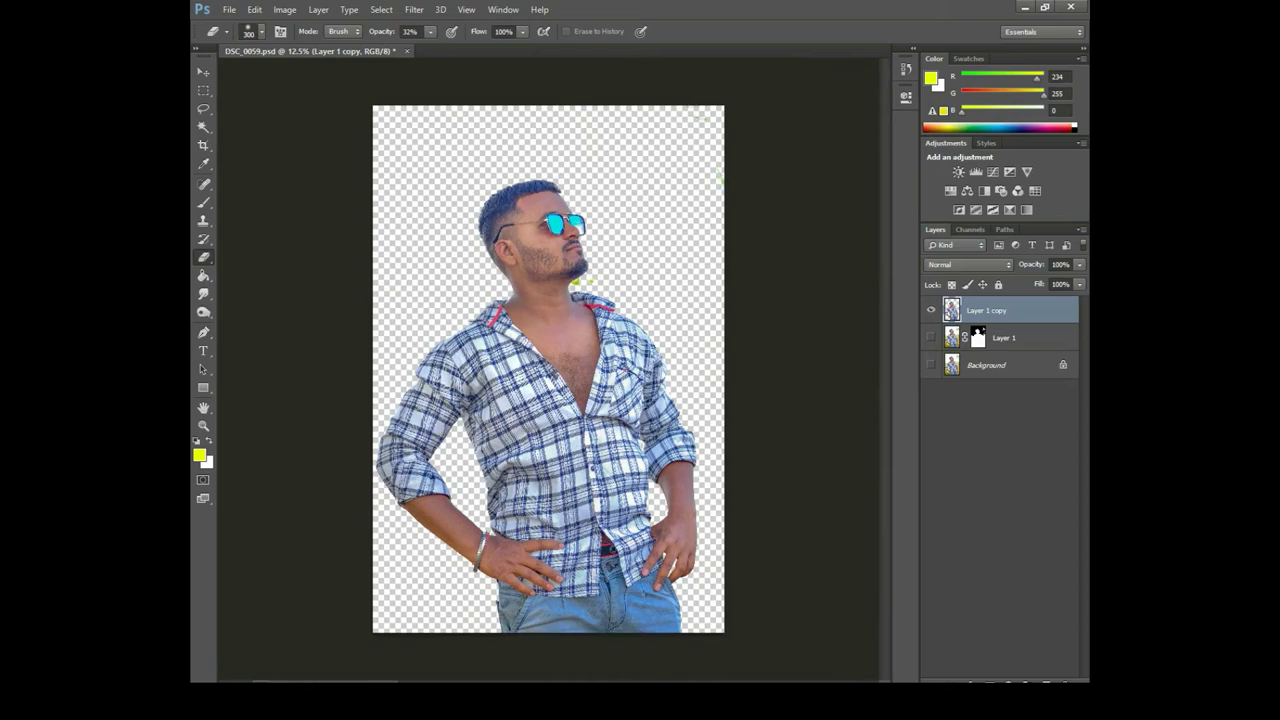
{"action": "scroll", "coordinate": [571, 273], "scroll_direction": "up", "scroll_amount": 2}
{"action": "scroll", "coordinate": [571, 273], "scroll_direction": "up", "scroll_amount": 3}
{"action": "scroll", "coordinate": [571, 273], "scroll_direction": "up", "scroll_amount": 1}
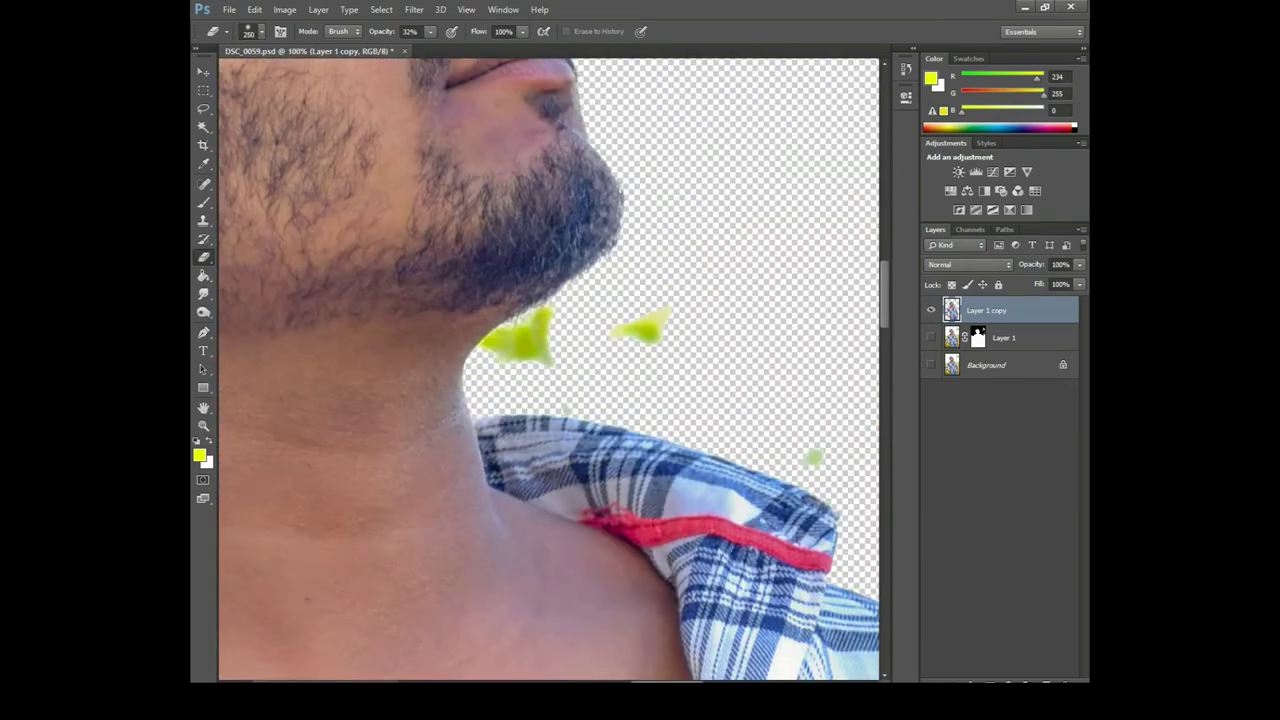
{"action": "key", "text": "8"}
{"action": "key", "text": "3"}
{"action": "mouse_move", "coordinate": [545, 340]}
{"action": "left_mouse_down"}
{"action": "mouse_move", "coordinate": [490, 335]}
{"action": "mouse_move", "coordinate": [545, 305]}
{"action": "left_mouse_up"}
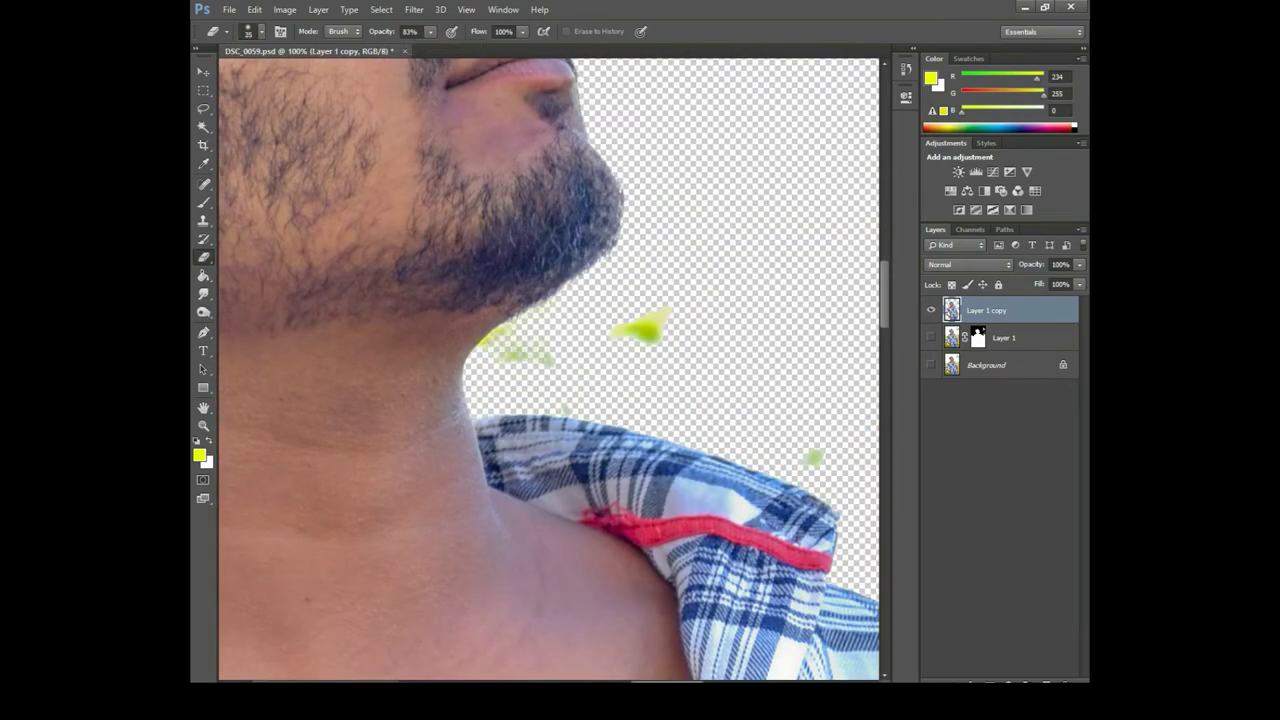
{"action": "mouse_move", "coordinate": [474, 336]}
{"action": "left_mouse_down"}
{"action": "mouse_move", "coordinate": [554, 355]}
{"action": "mouse_move", "coordinate": [636, 345]}
{"action": "left_mouse_up"}
{"action": "scroll", "coordinate": [565, 374], "scroll_direction": "down", "scroll_amount": 1}
{"action": "key", "text": "]"}
{"action": "key", "text": "]"}
{"action": "key", "text": "]"}
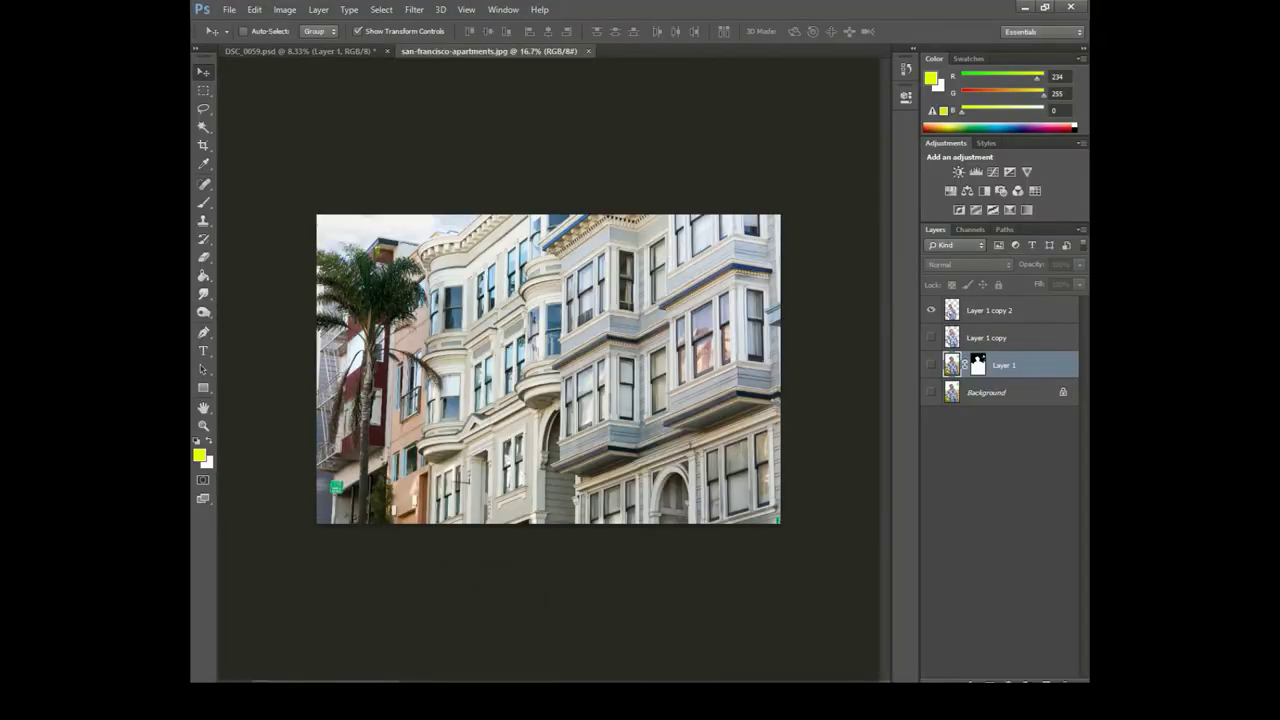
- Drag the building photo into DSC_0059.psd as Layer 2 and enlarge it
{"action": "left_click_drag", "start_coordinate": [488, 51], "coordinate": [700, 125]}
{"action": "mouse_move", "coordinate": [700, 300]}
{"action": "left_mouse_down"}
{"action": "mouse_move", "coordinate": [548, 260]}
{"action": "mouse_move", "coordinate": [635, 372]}
{"action": "left_mouse_up"}
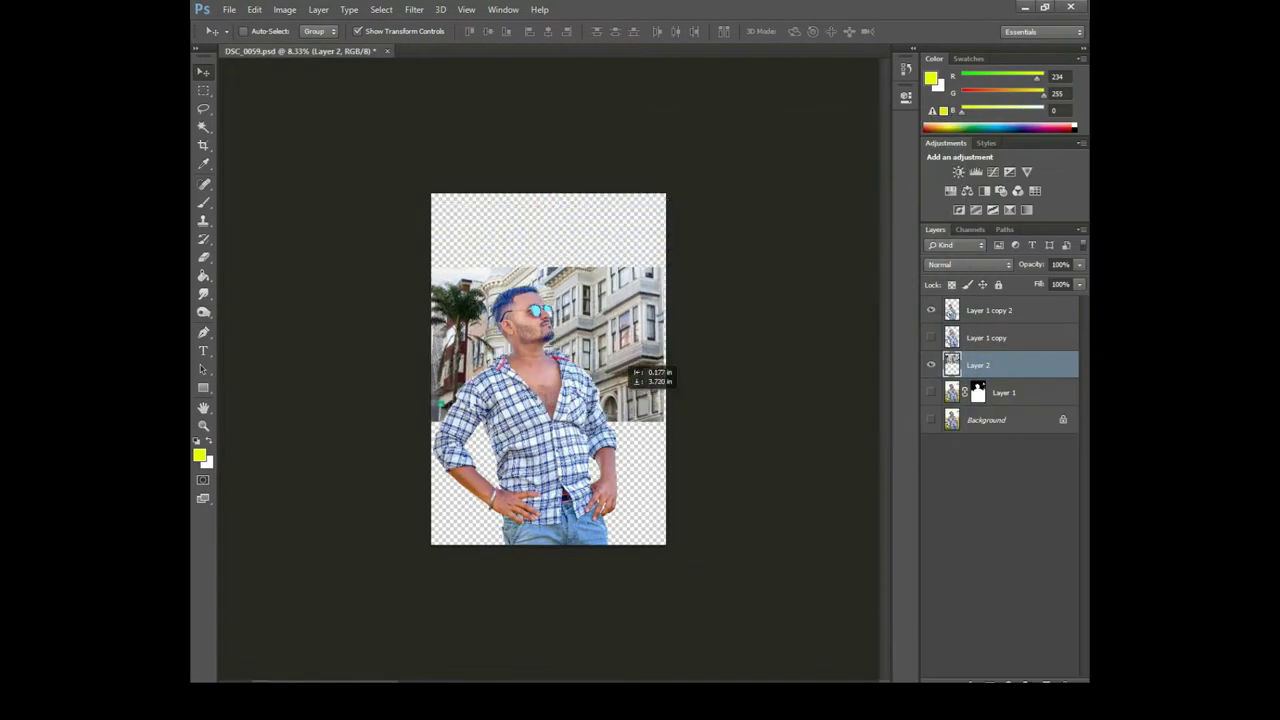
{"action": "key", "text": "ctrl+minus"}
{"action": "key", "text": "ctrl+t"}
{"action": "left_click_drag", "start_coordinate": [636, 500], "coordinate": [790, 535]}
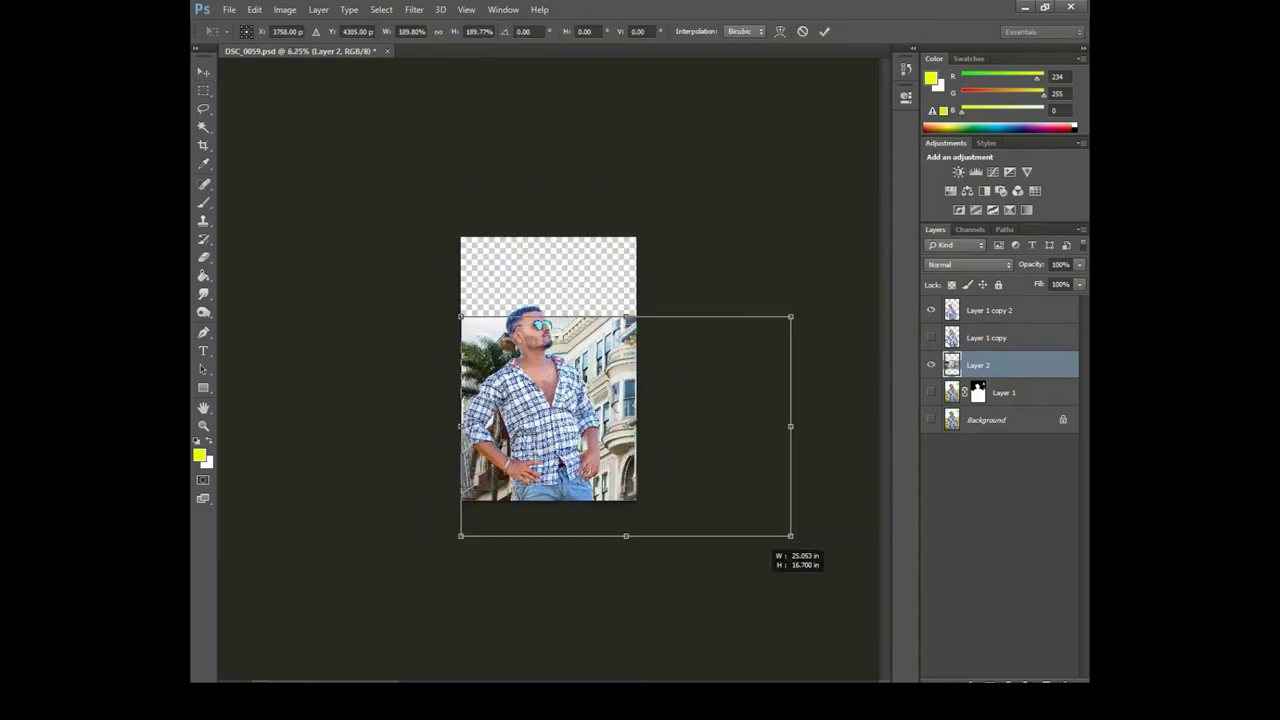
{"action": "key", "text": "Return"}
- Shift the building layer up-left and enlarge it further to fill the canvas; open Tilt-Shift
{"action": "key", "text": "ctrl+plus"}
{"action": "left_click_drag", "start_coordinate": [636, 370], "coordinate": [520, 228]}
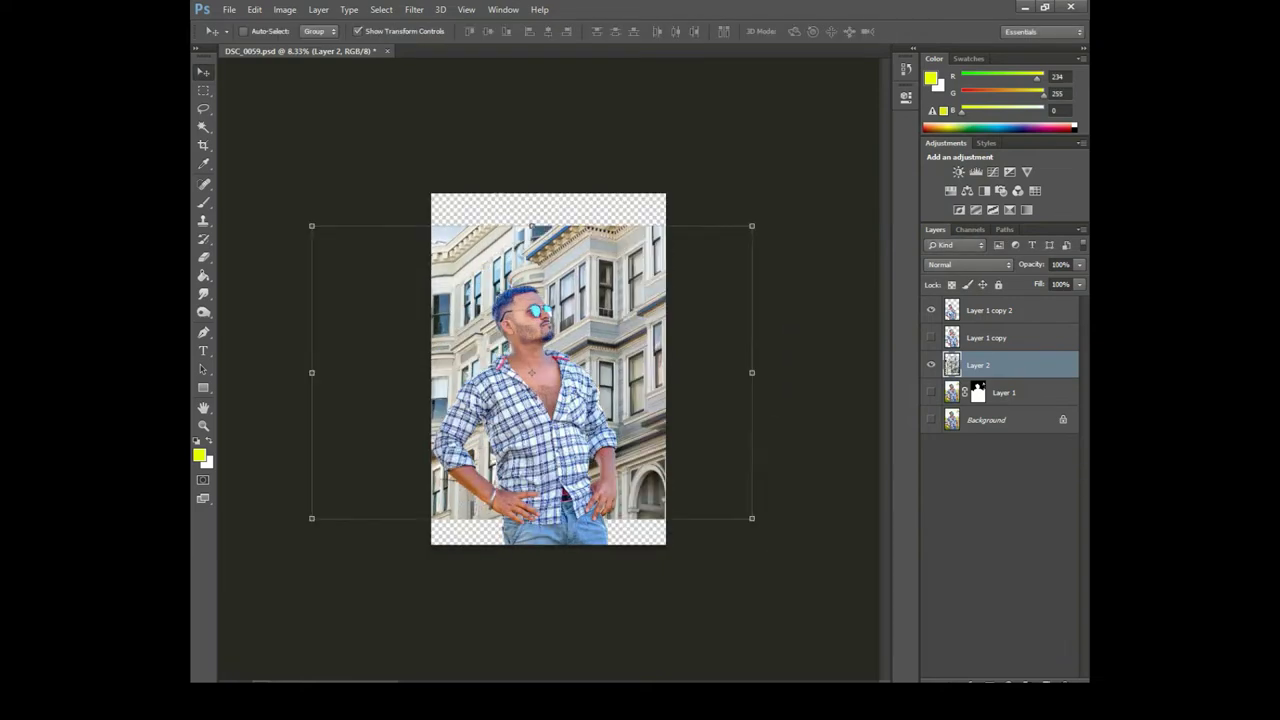
{"action": "key", "text": "ctrl+minus"}
{"action": "key", "text": "ctrl+t"}
{"action": "left_click_drag", "start_coordinate": [689, 457], "coordinate": [780, 516]}
{"action": "key", "text": "Return"}
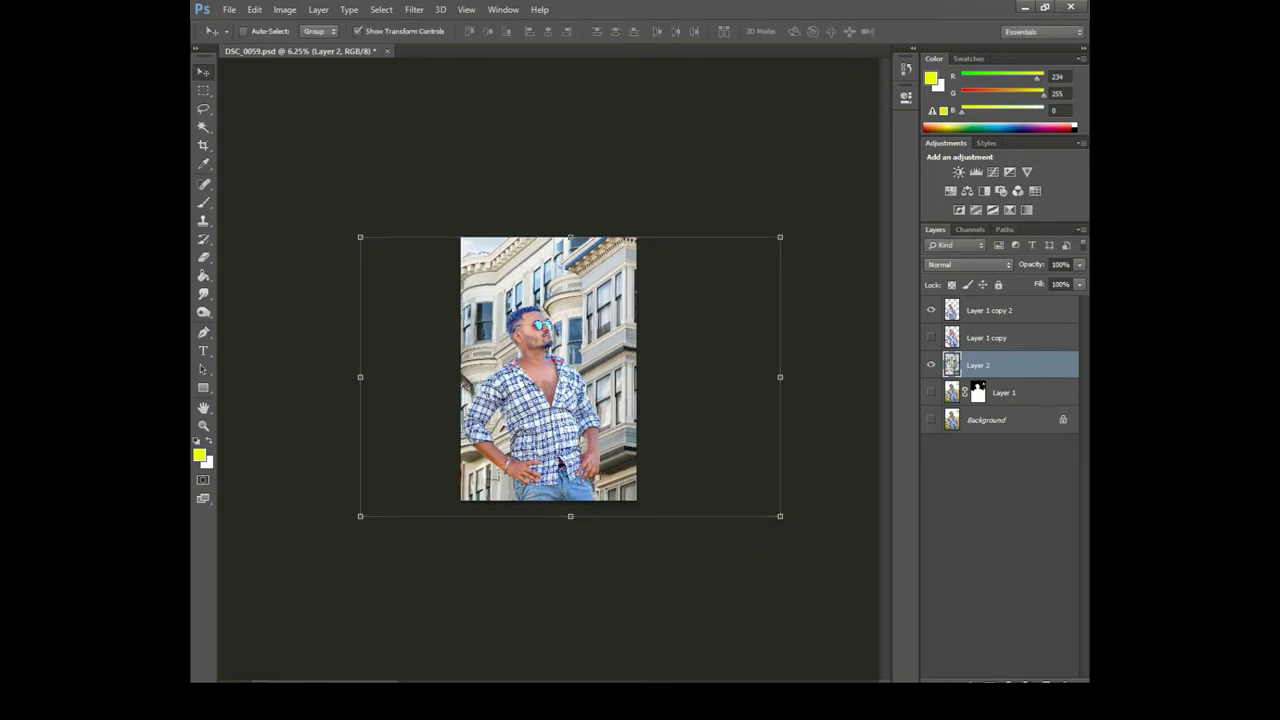
{"action": "left_click", "coordinate": [414, 9]}
{"action": "left_click", "coordinate": [640, 190]}
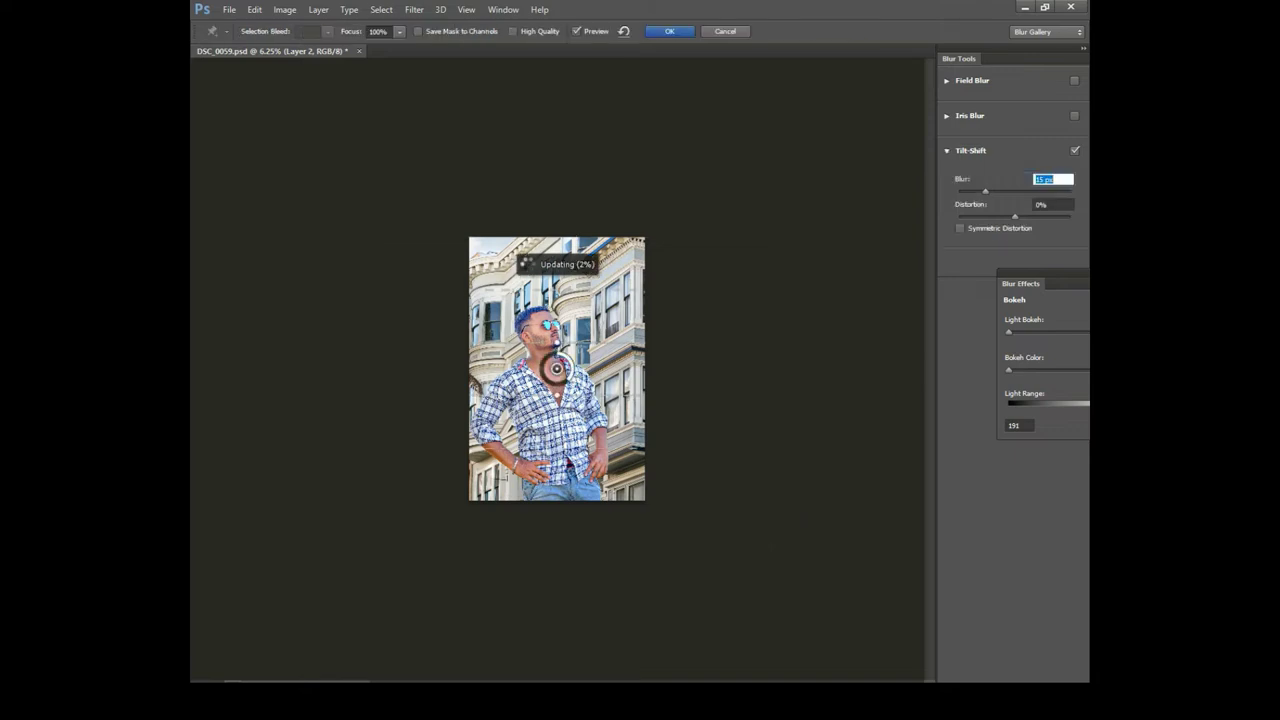
- Move the tilt-shift focus below the image and apply a 35 px blur
{"action": "mouse_move", "coordinate": [546, 369]}
{"action": "left_mouse_down"}
{"action": "mouse_move", "coordinate": [547, 584]}
{"action": "mouse_move", "coordinate": [559, 590]}
{"action": "left_mouse_up"}
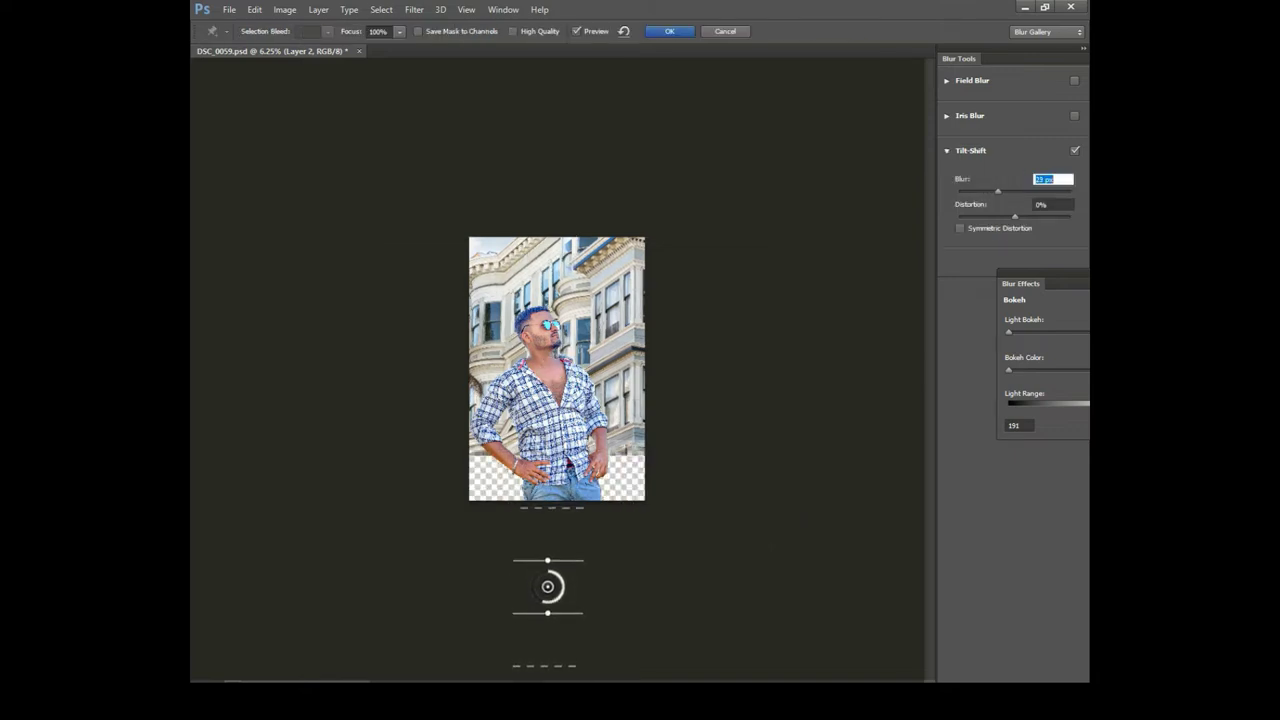
{"action": "key", "text": "Up"}
{"action": "key", "text": "Up"}
{"action": "key", "text": "Up"}
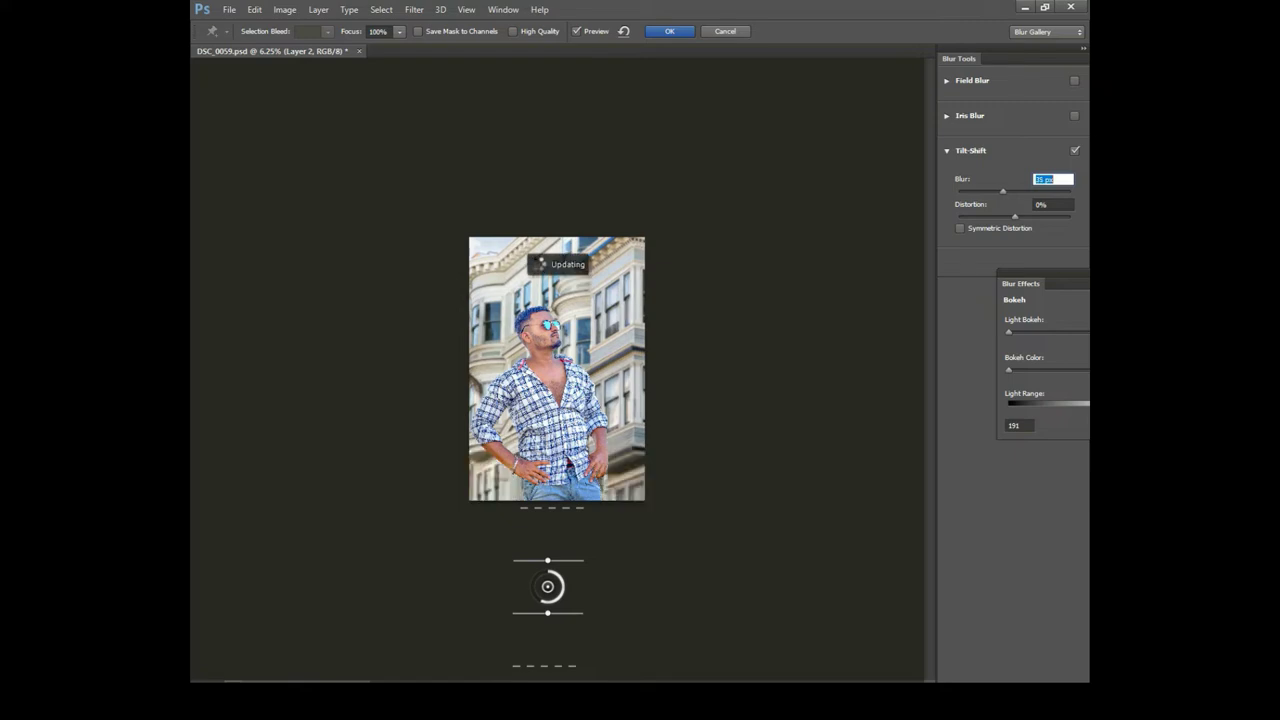
{"action": "key", "text": "Return"}
{"action": "key", "text": "Return"}
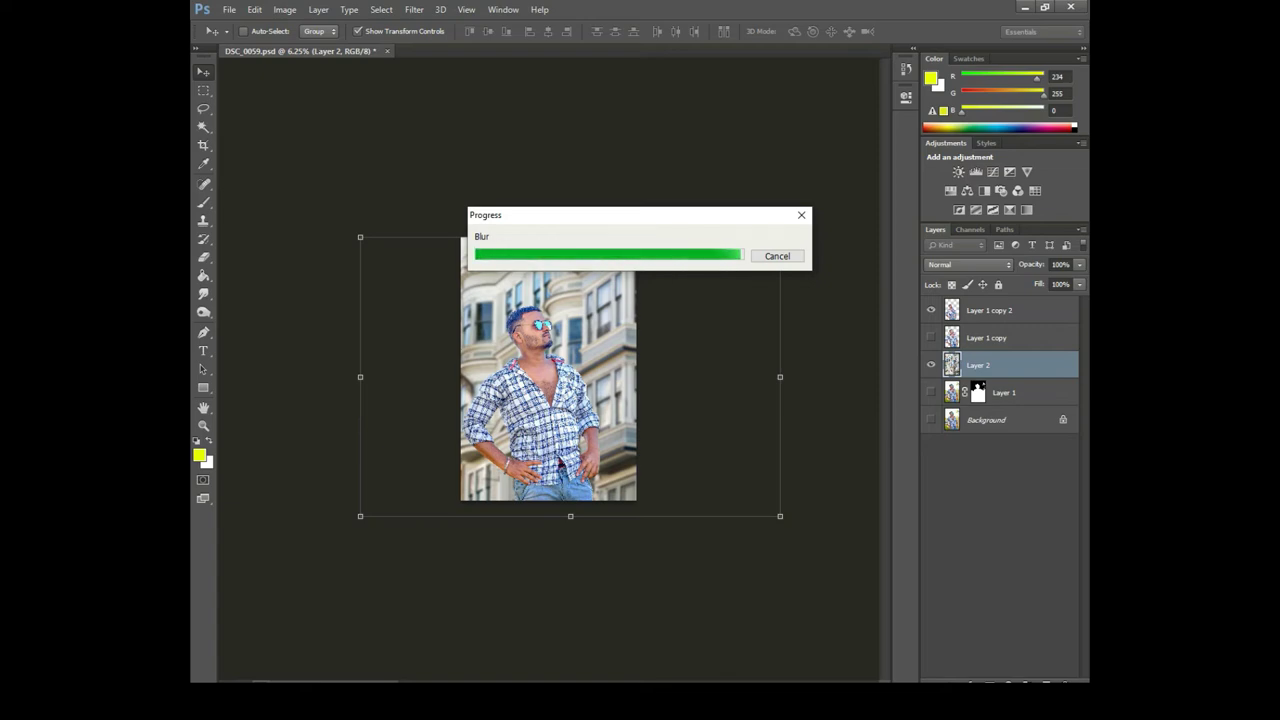
{"action": "key", "text": "ctrl+plus"}
{"action": "key", "text": "ctrl+plus"}
{"action": "key", "text": "ctrl+plus"}
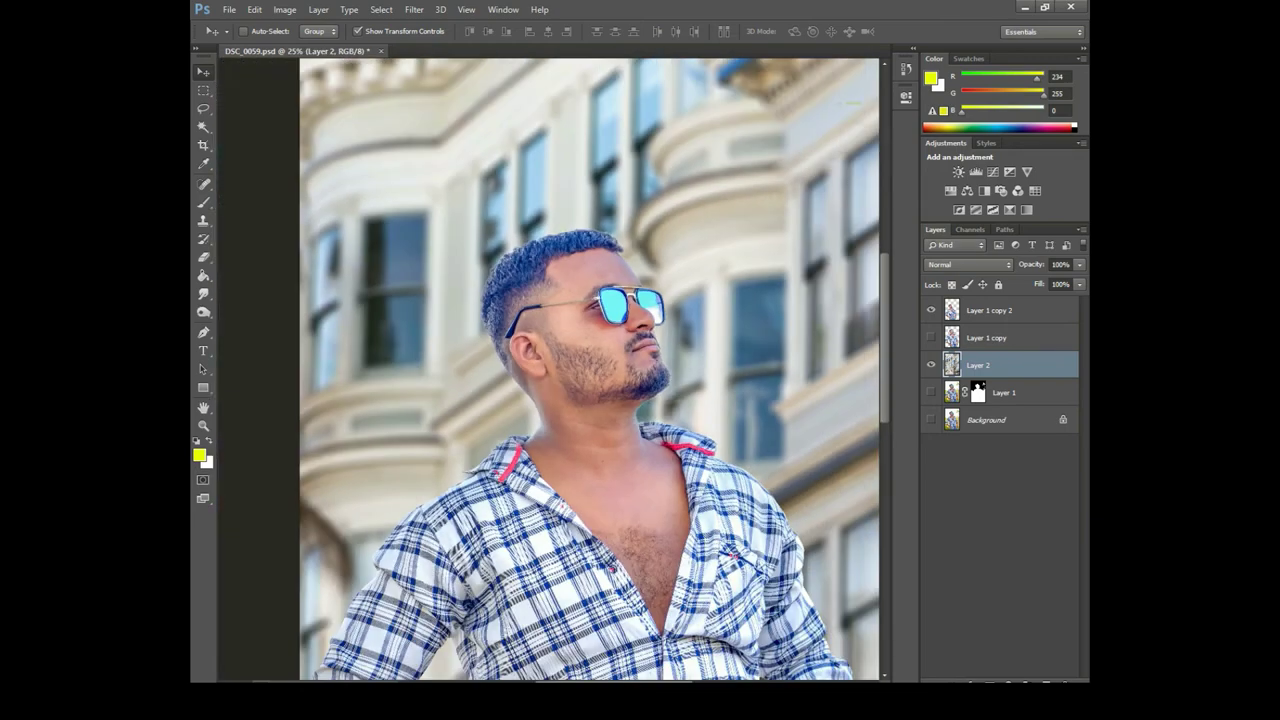
- Lasso the man's head on Layer 1 copy 2 and lower its Blues saturation in Camera Raw
{"action": "key", "text": "ctrl+minus"}
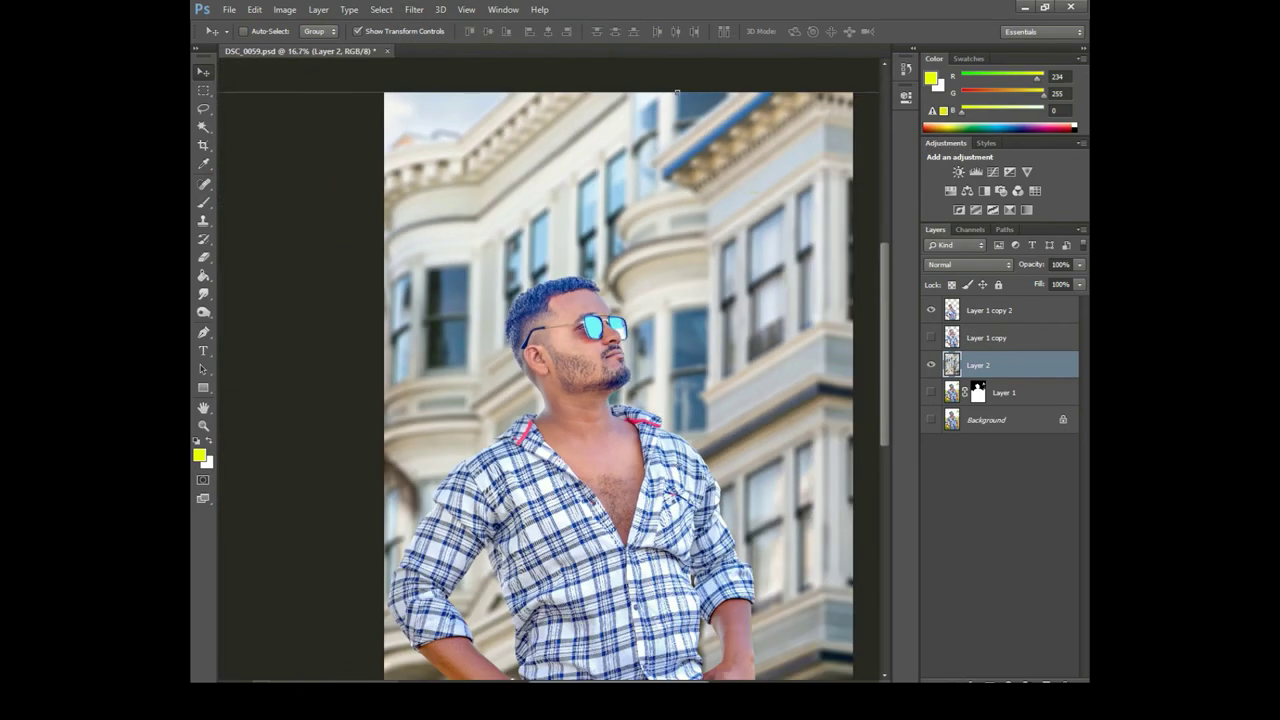
{"action": "key", "text": "l"}
{"action": "left_click", "coordinate": [990, 310]}
{"action": "left_click_drag", "start_coordinate": [548, 408], "coordinate": [660, 400]}
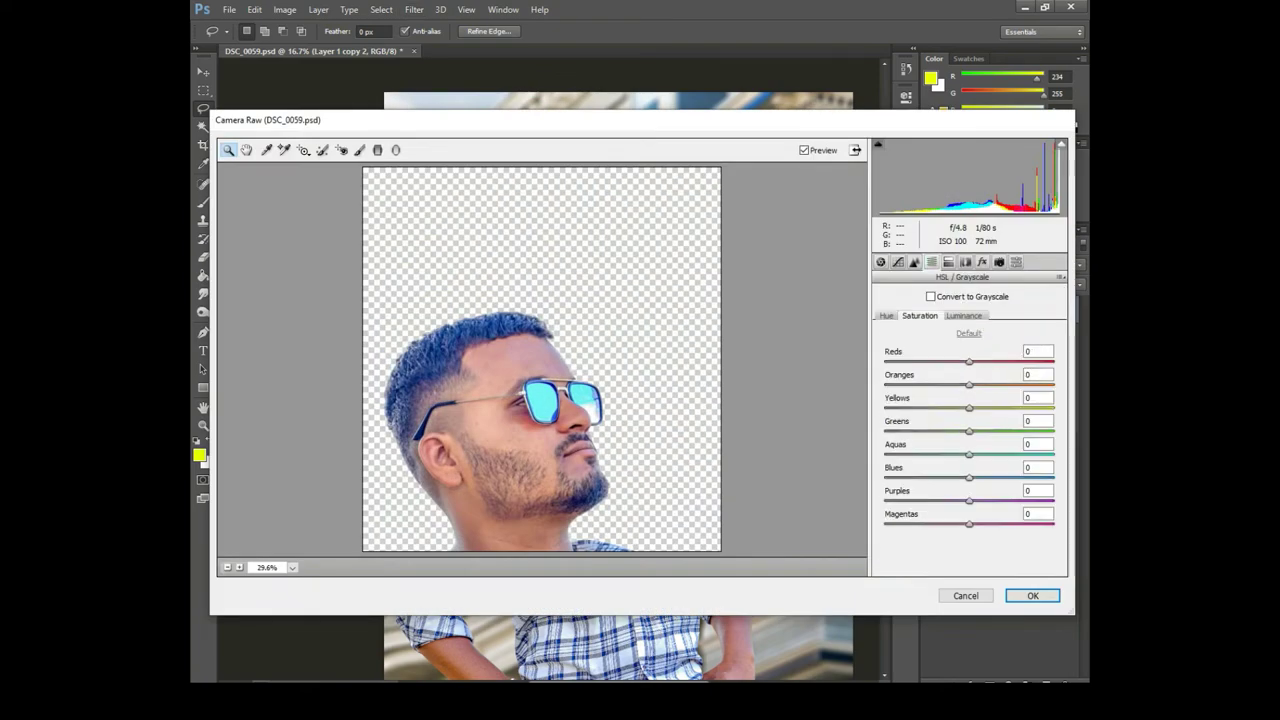
{"action": "left_click_drag", "start_coordinate": [968, 477], "coordinate": [928, 477]}
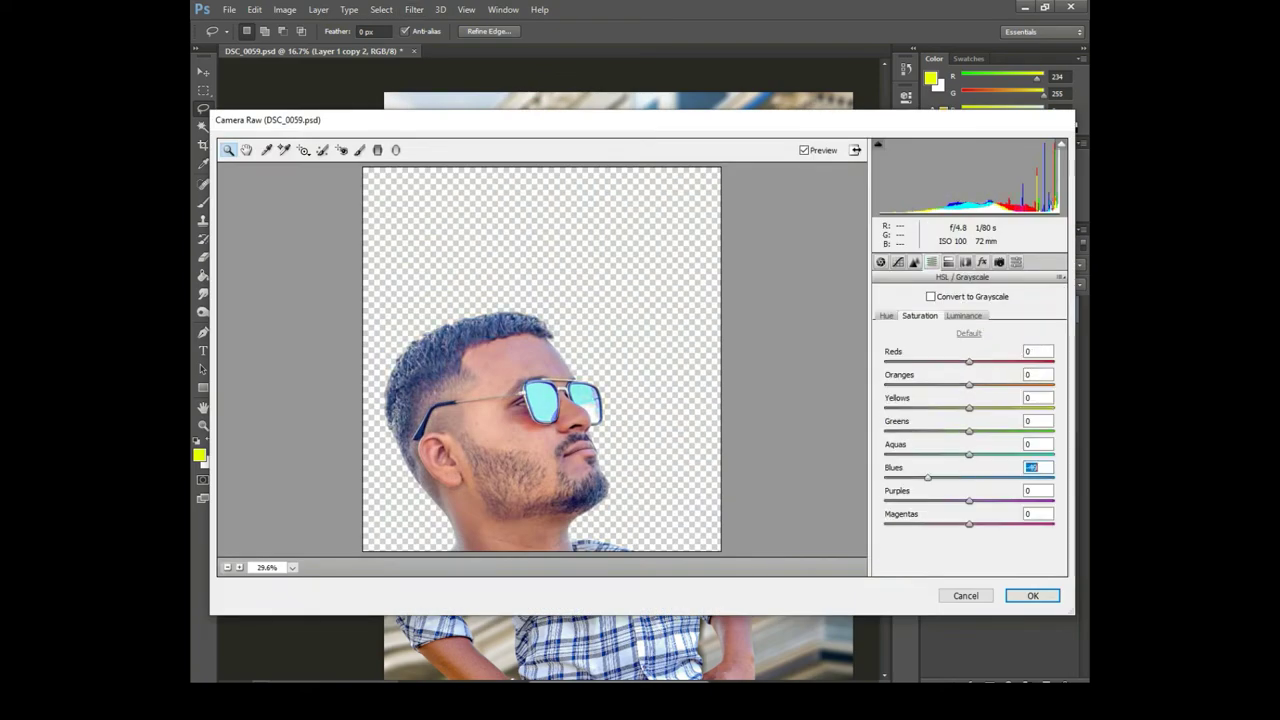
{"action": "key", "text": "Return"}
{"action": "key", "text": "ctrl+plus"}
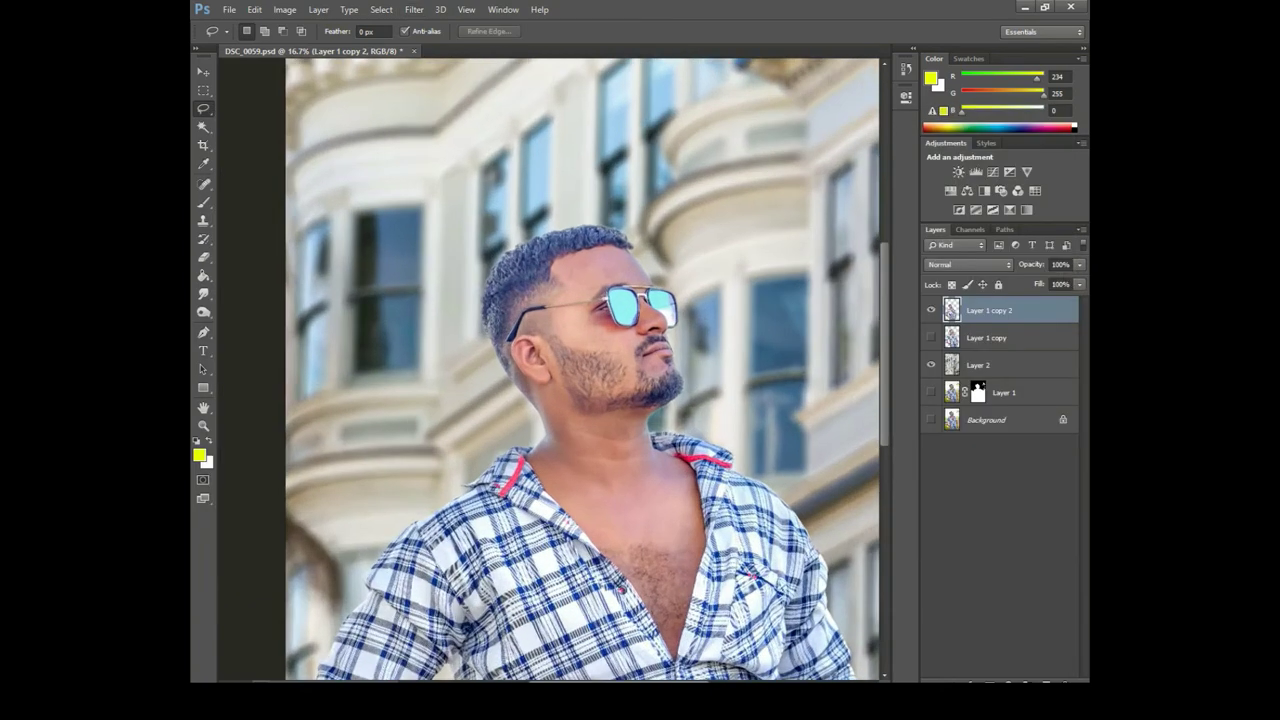
{"action": "key", "text": "ctrl+plus"}
- Darken the man's hair edge from sideburn to crown with the Burn tool
{"action": "key", "text": "o"}
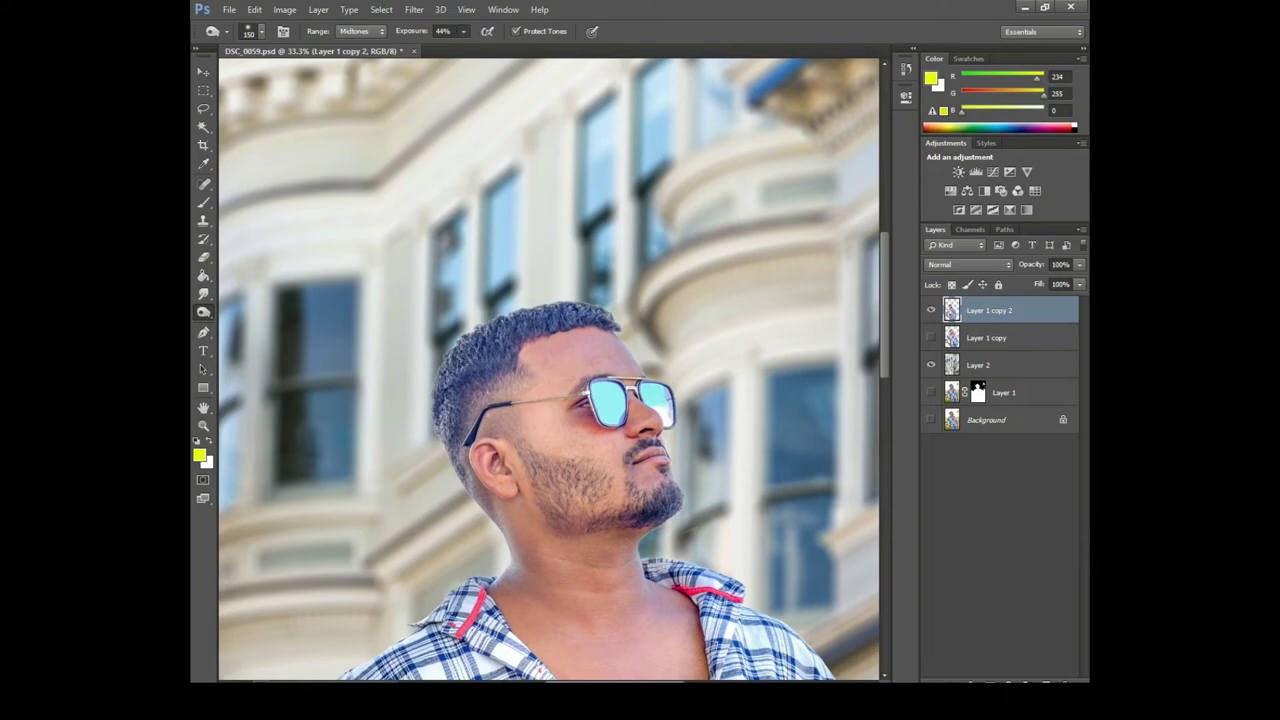
{"action": "mouse_move", "coordinate": [444, 430]}
{"action": "left_mouse_down"}
{"action": "mouse_move", "coordinate": [502, 328]}
{"action": "mouse_move", "coordinate": [472, 338]}
{"action": "left_mouse_up"}
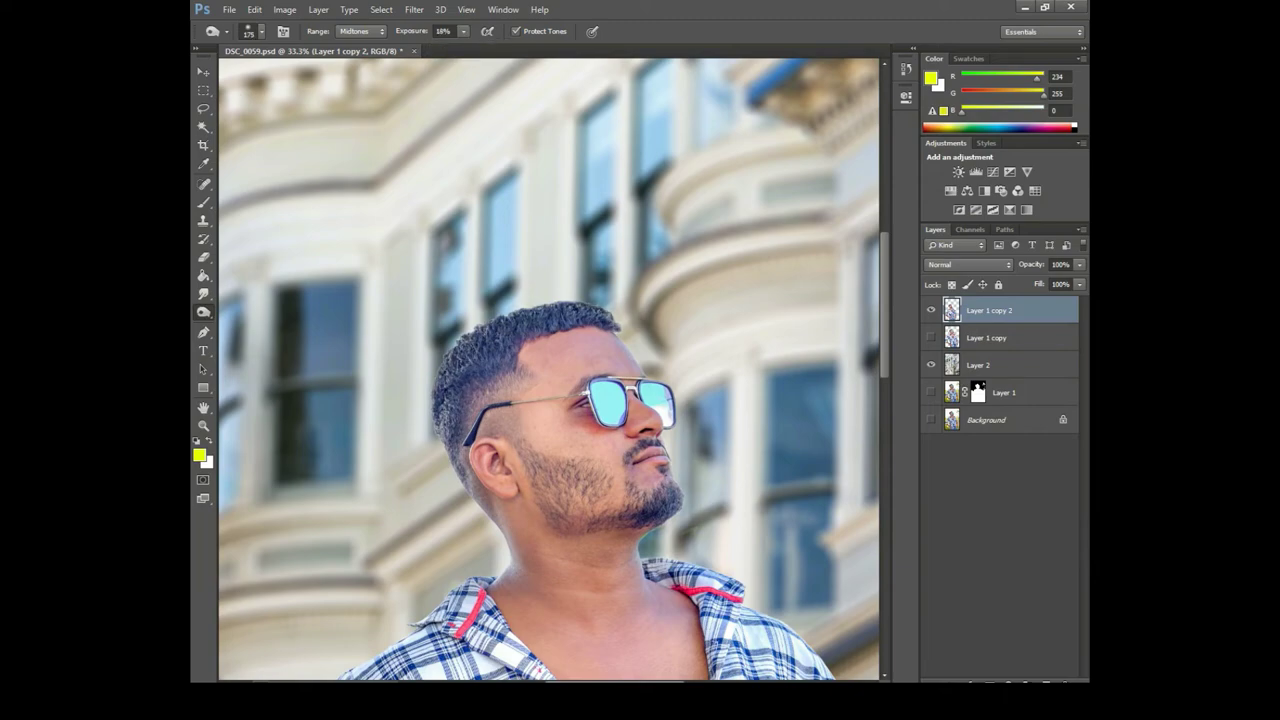
{"action": "key", "text": "ctrl+minus"}
{"action": "key", "text": "ctrl+plus"}
- Smooth the face, beard and neck skin with the Smudge tool at 11% strength
{"action": "key", "text": "ctrl+plus"}
{"action": "key", "text": "ctrl+plus"}
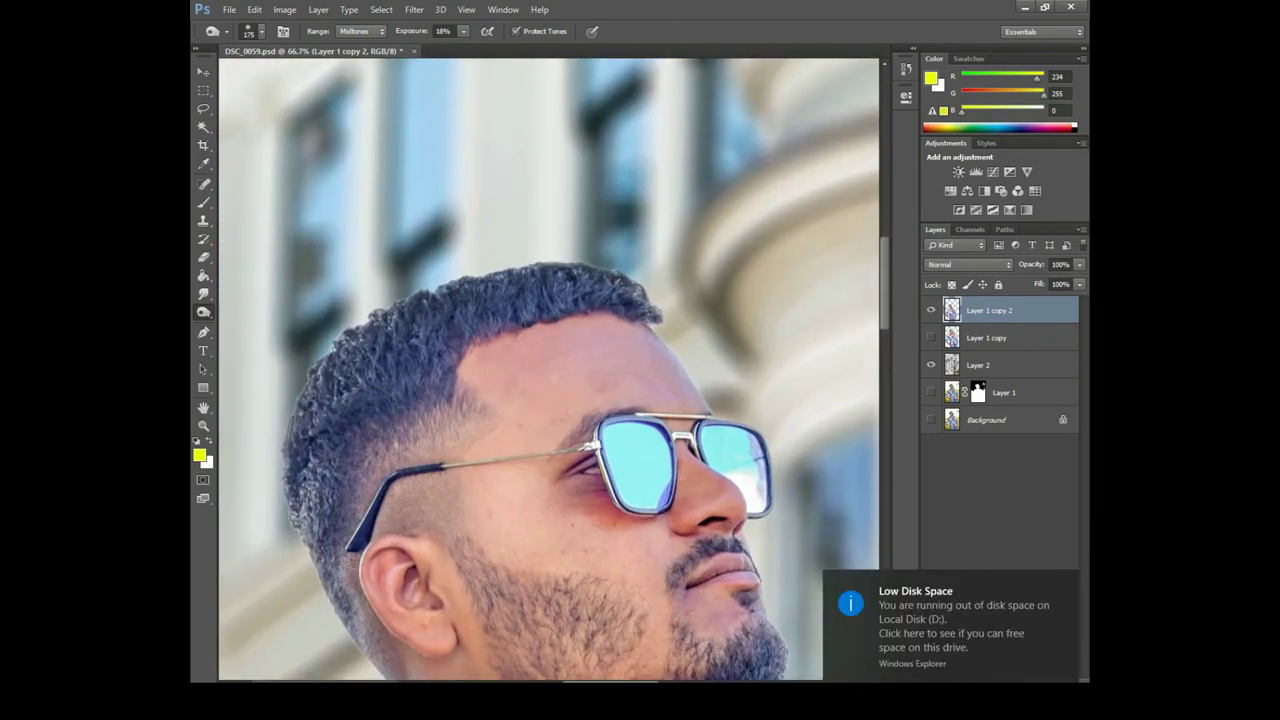
{"action": "key", "text": "r"}
{"action": "key", "text": "ctrl+plus"}
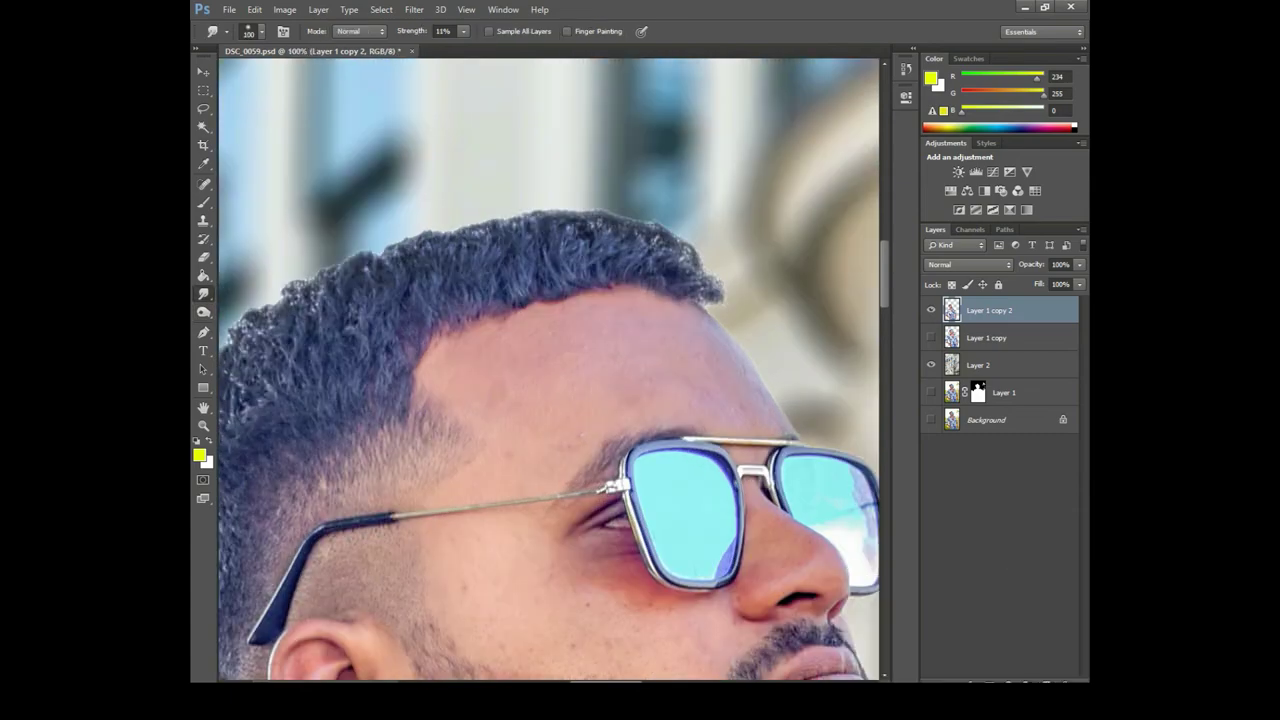
{"action": "key", "text": "bracketright"}
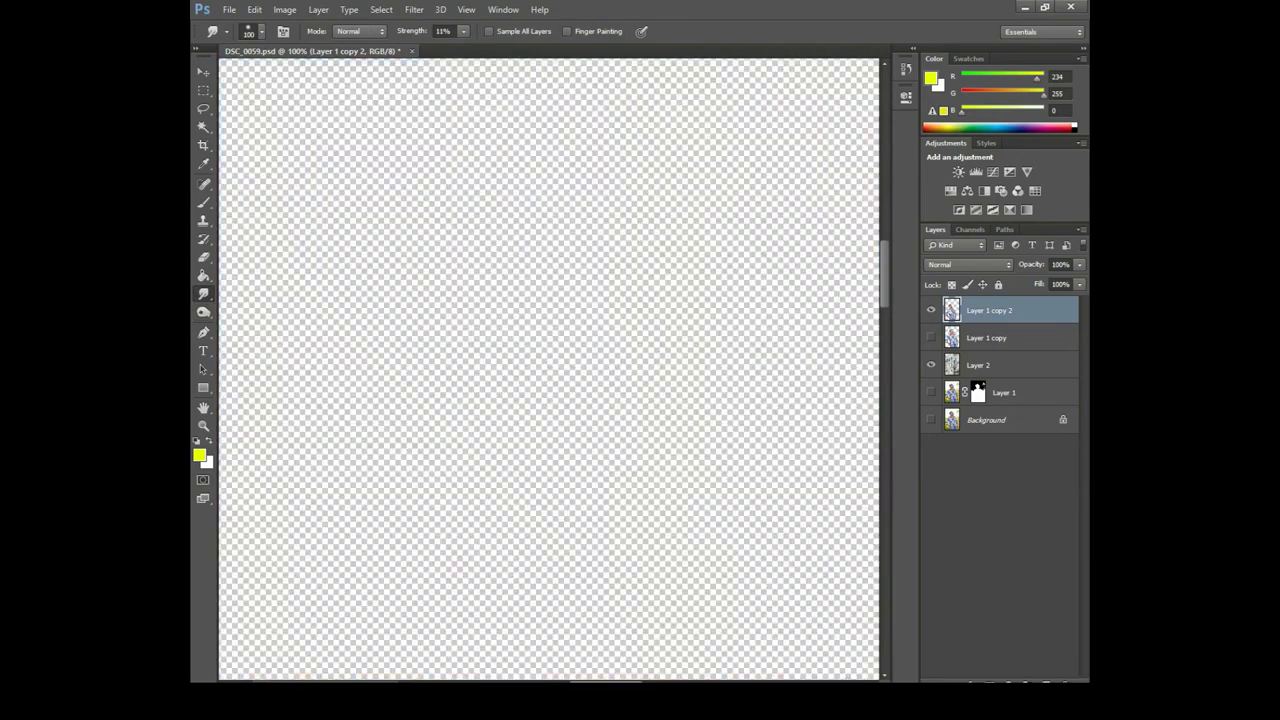
{"action": "scroll", "coordinate": [548, 370], "scroll_direction": "down", "scroll_amount": 3}
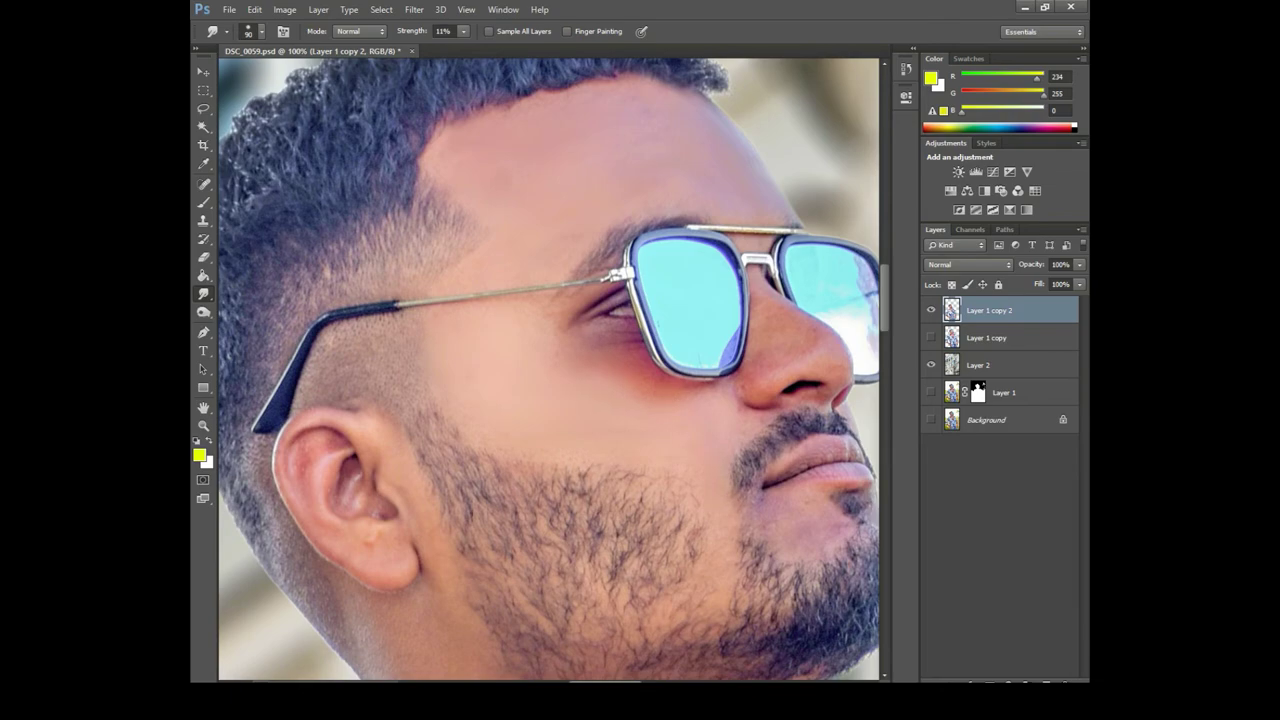
{"action": "key", "text": "ctrl+minus"}
{"action": "key", "text": "bracketright"}
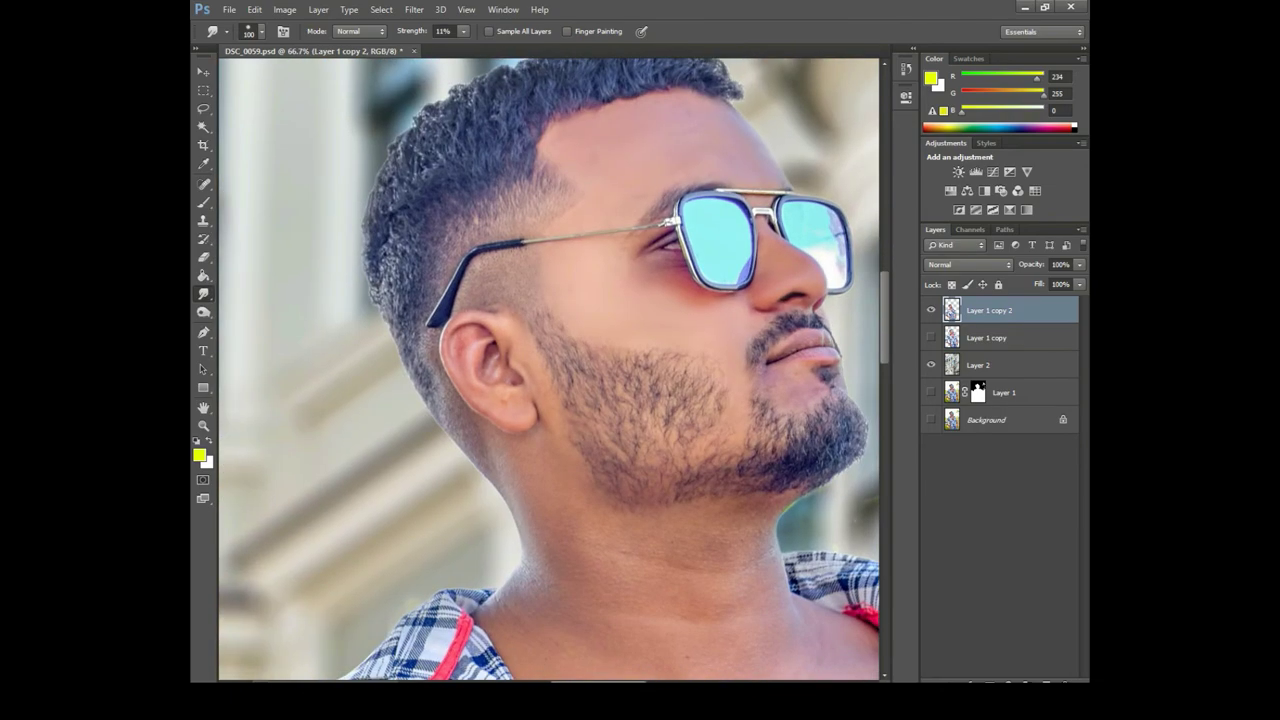
{"action": "key", "text": "ctrl+minus"}
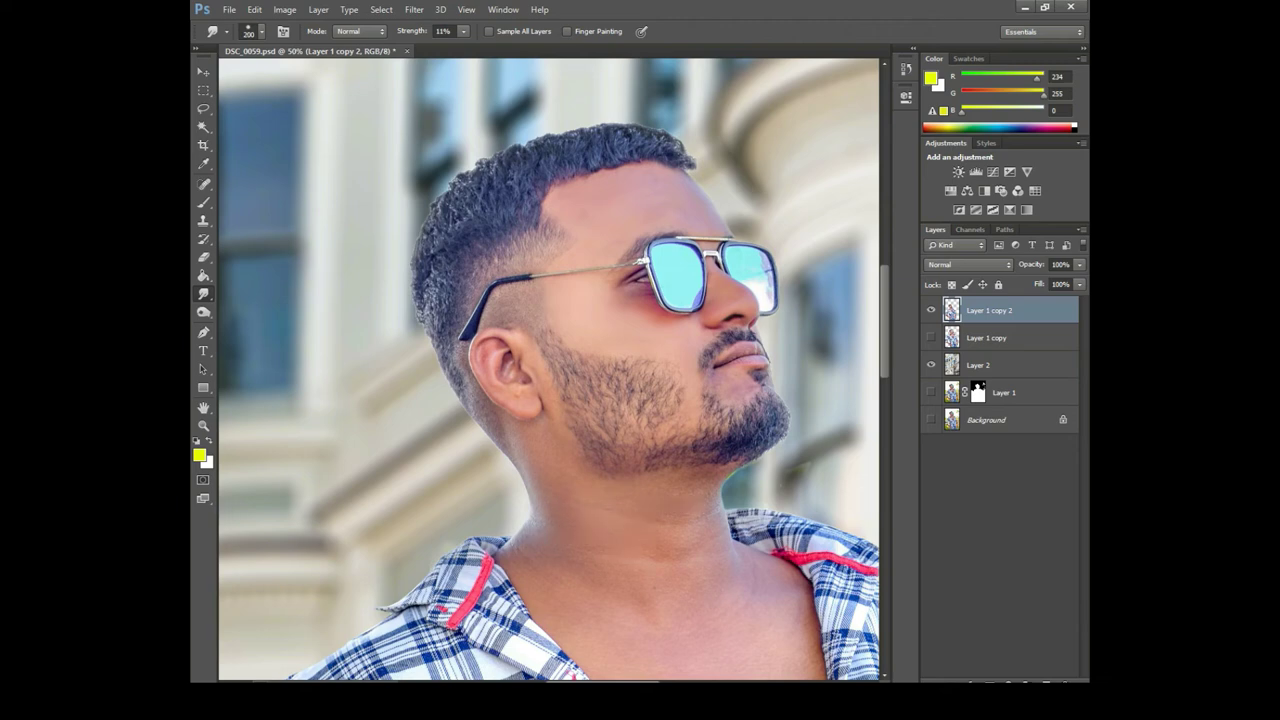
{"action": "scroll", "coordinate": [548, 370], "scroll_direction": "down", "scroll_amount": 3}
{"action": "key", "text": "bracketright"}
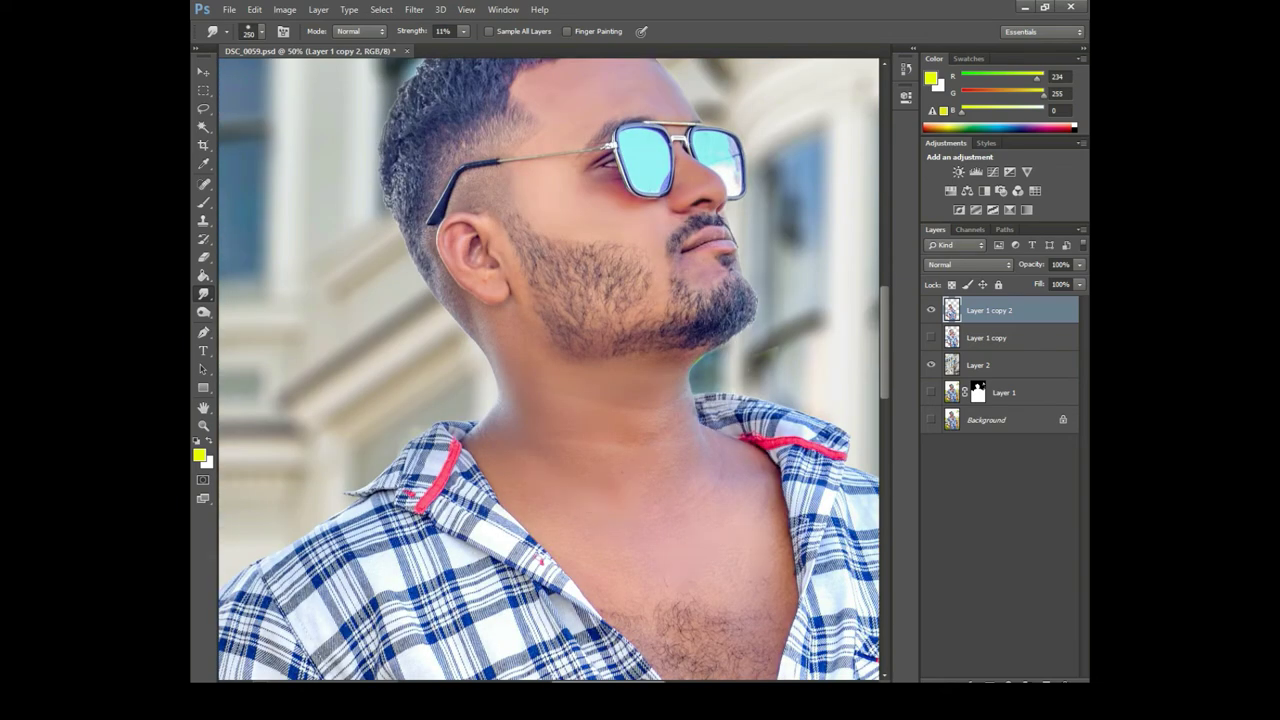
{"action": "key", "text": "ctrl+plus"}
- Erase the stray edge pixels along the beard and chin-to-neck edge
{"action": "key", "text": "e"}
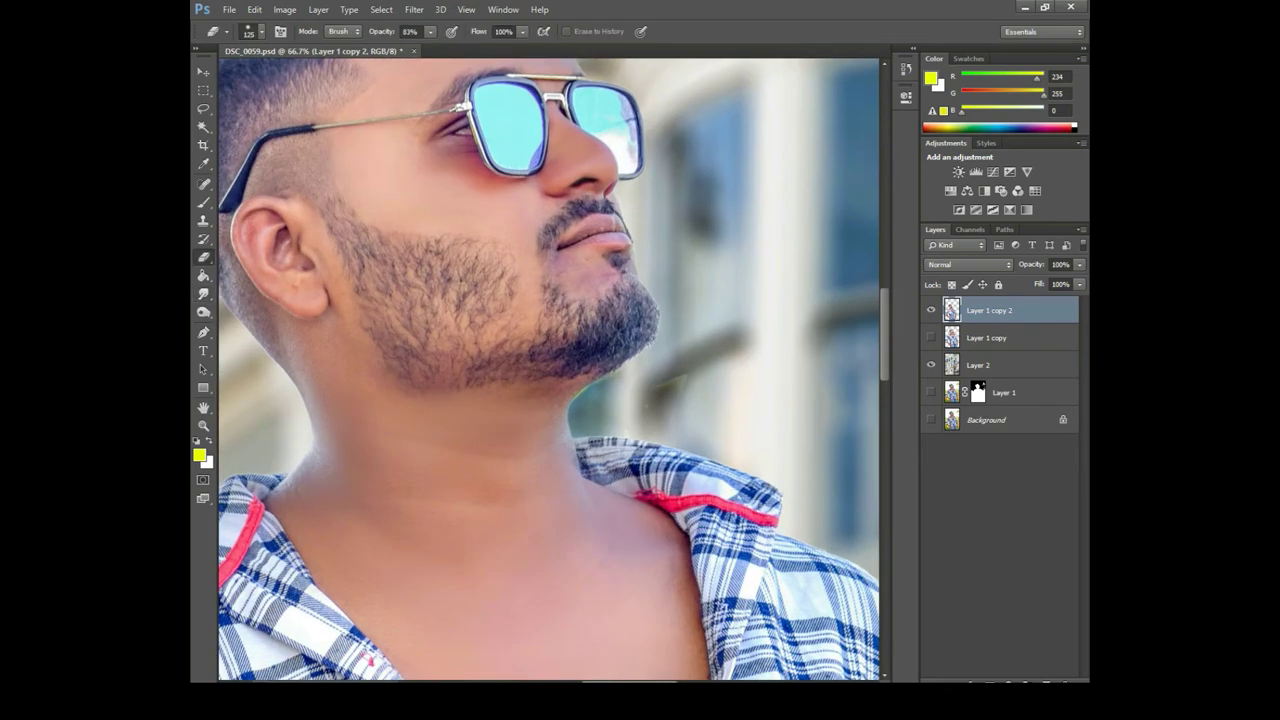
{"action": "key", "text": "ctrl+plus"}
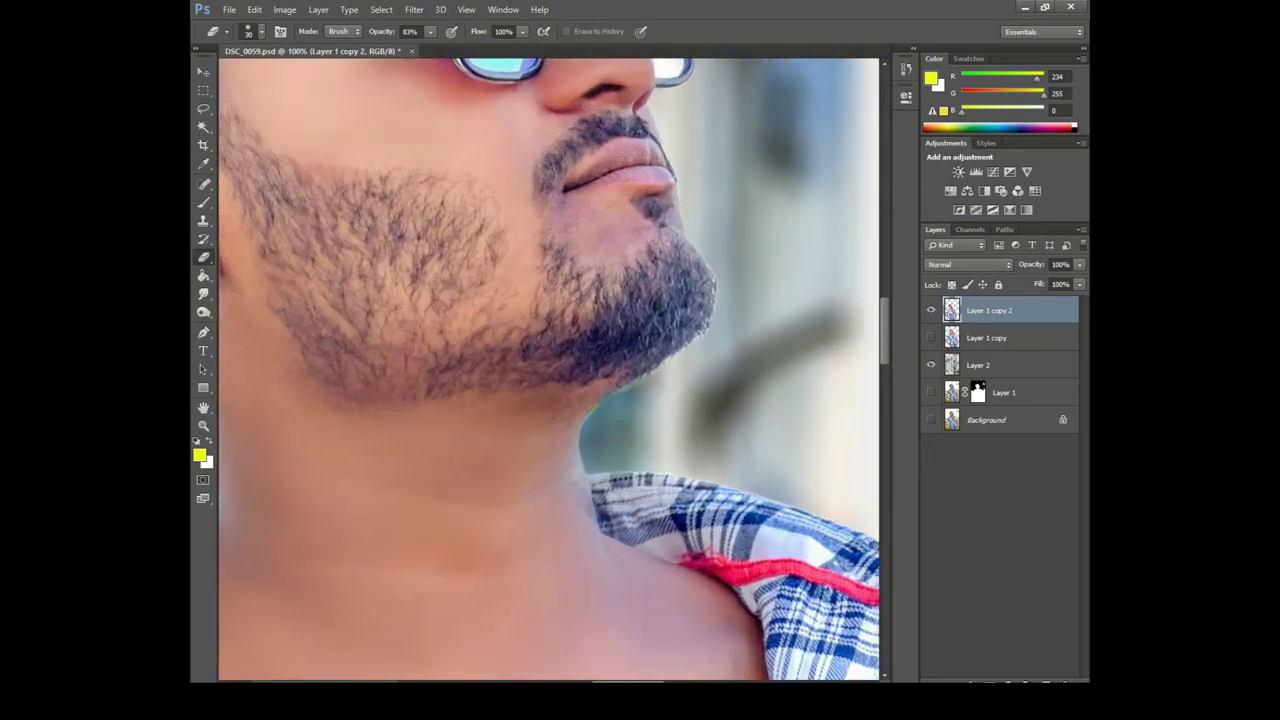
{"action": "key", "text": "ctrl+minus"}
{"action": "key", "text": "ctrl+minus"}
{"action": "key", "text": "ctrl+minus"}
{"action": "key", "text": "ctrl+minus"}
{"action": "key", "text": "ctrl+minus"}
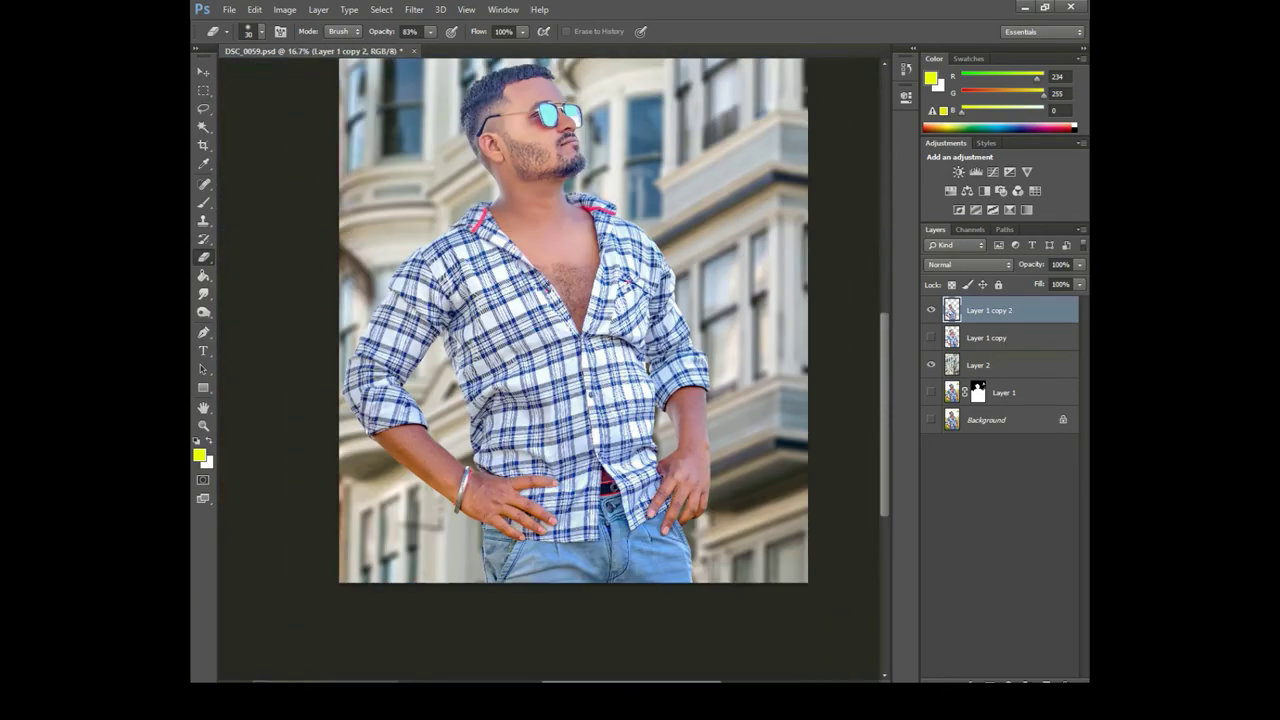
{"action": "key", "text": "ctrl+plus"}
{"action": "key", "text": "ctrl+plus"}
{"action": "key", "text": "ctrl+plus"}
- Soften the skin on the man's left arm and hand with the Smudge tool
{"action": "key", "text": "r"}
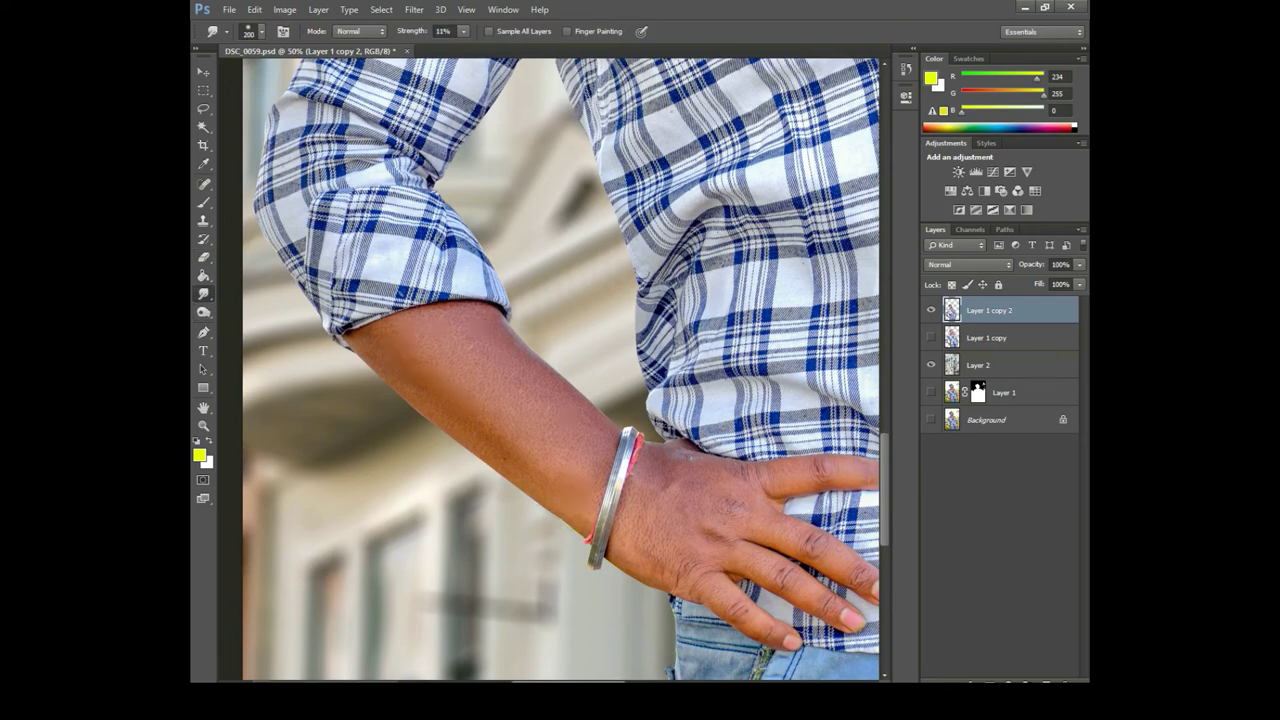
{"action": "key", "text": "ctrl+minus"}
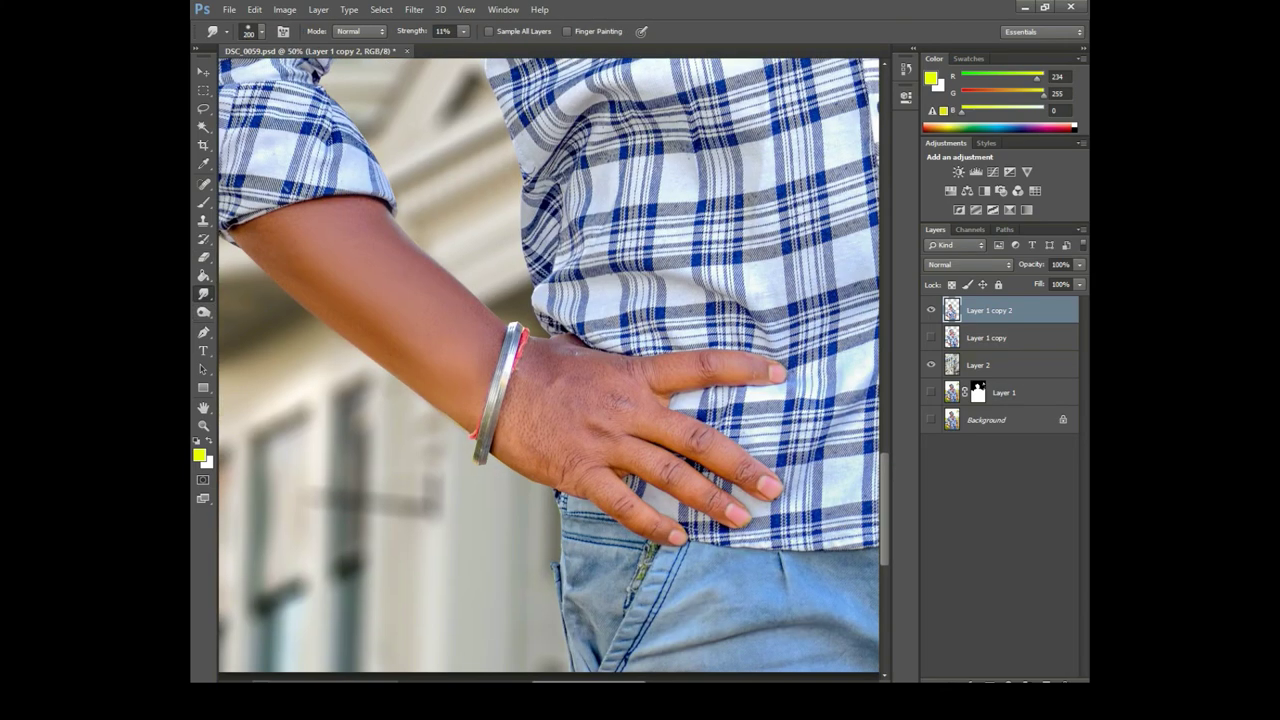
{"action": "key", "text": "bracketright"}
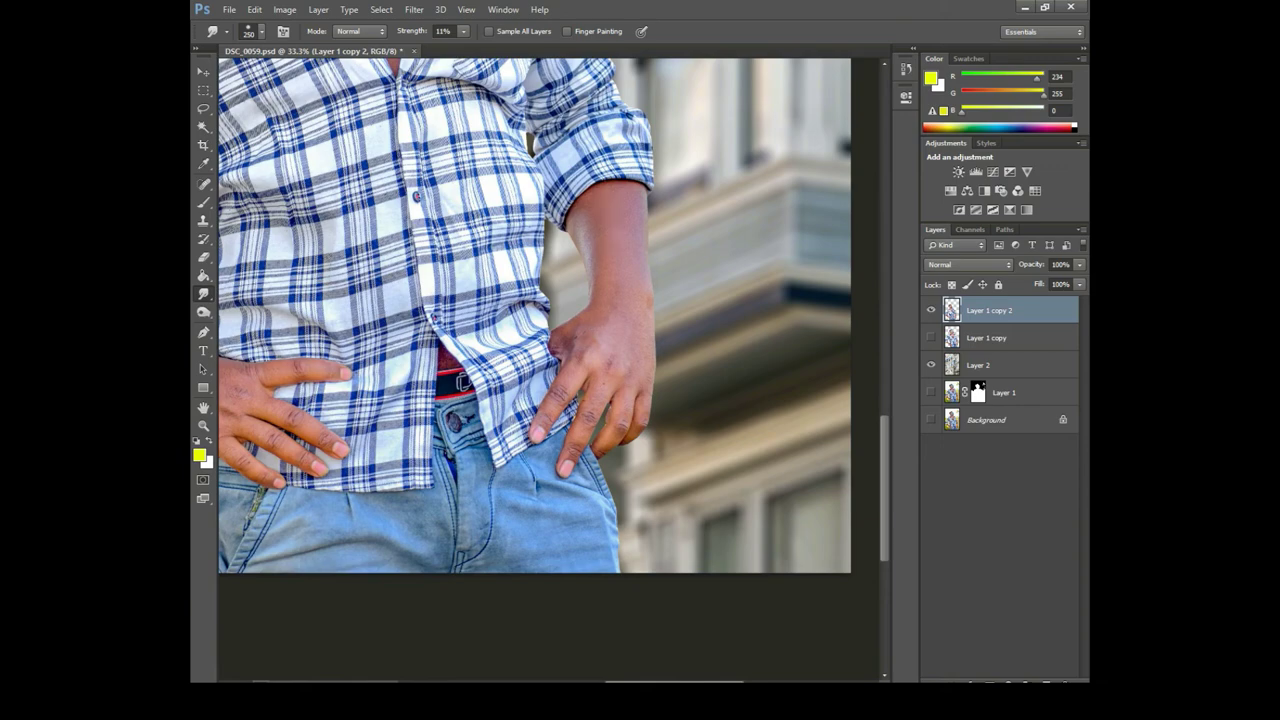
{"action": "scroll", "coordinate": [550, 315], "scroll_direction": "left", "scroll_amount": 5}
- Lasso the forearm and hand, apply Camera Raw Basic tone adjustments, and view the full composite
{"action": "key", "text": "l"}
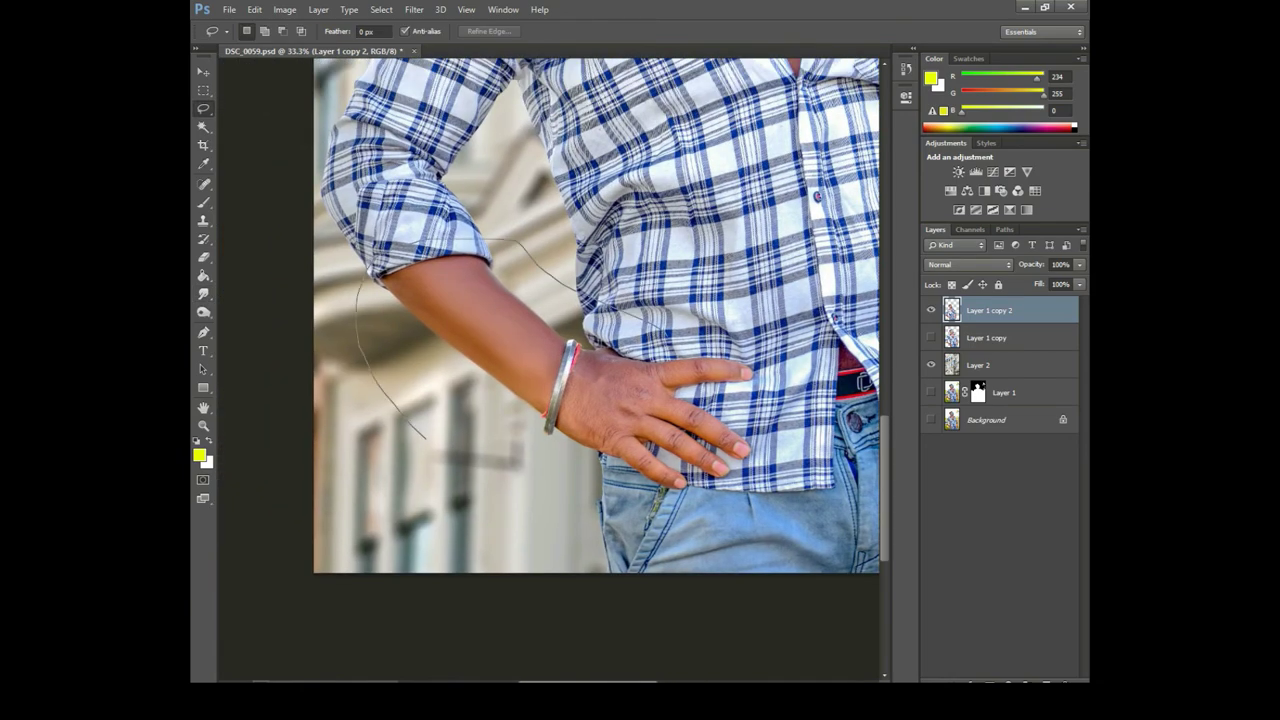
{"action": "left_click_drag", "start_coordinate": [400, 245], "coordinate": [690, 258]}
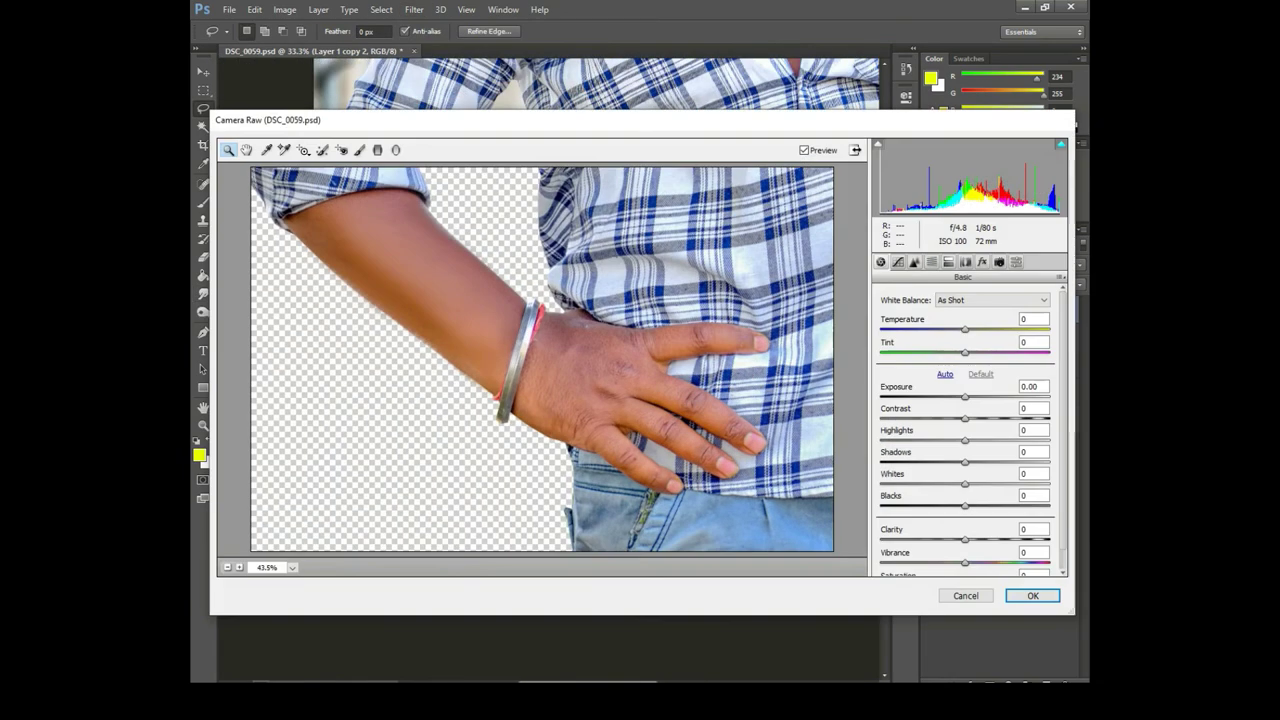
{"action": "key", "text": "Return"}
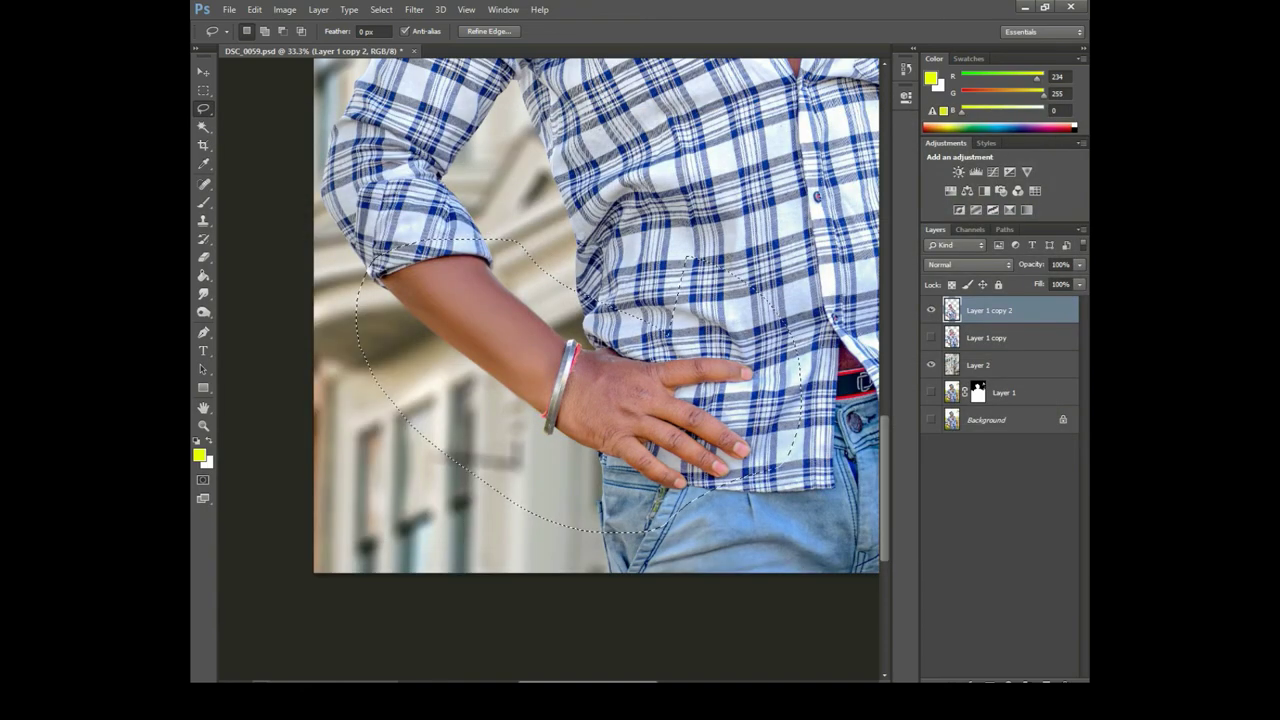
{"action": "key", "text": "ctrl+minus"}
{"action": "key", "text": "ctrl+minus"}
{"action": "key", "text": "ctrl+minus"}
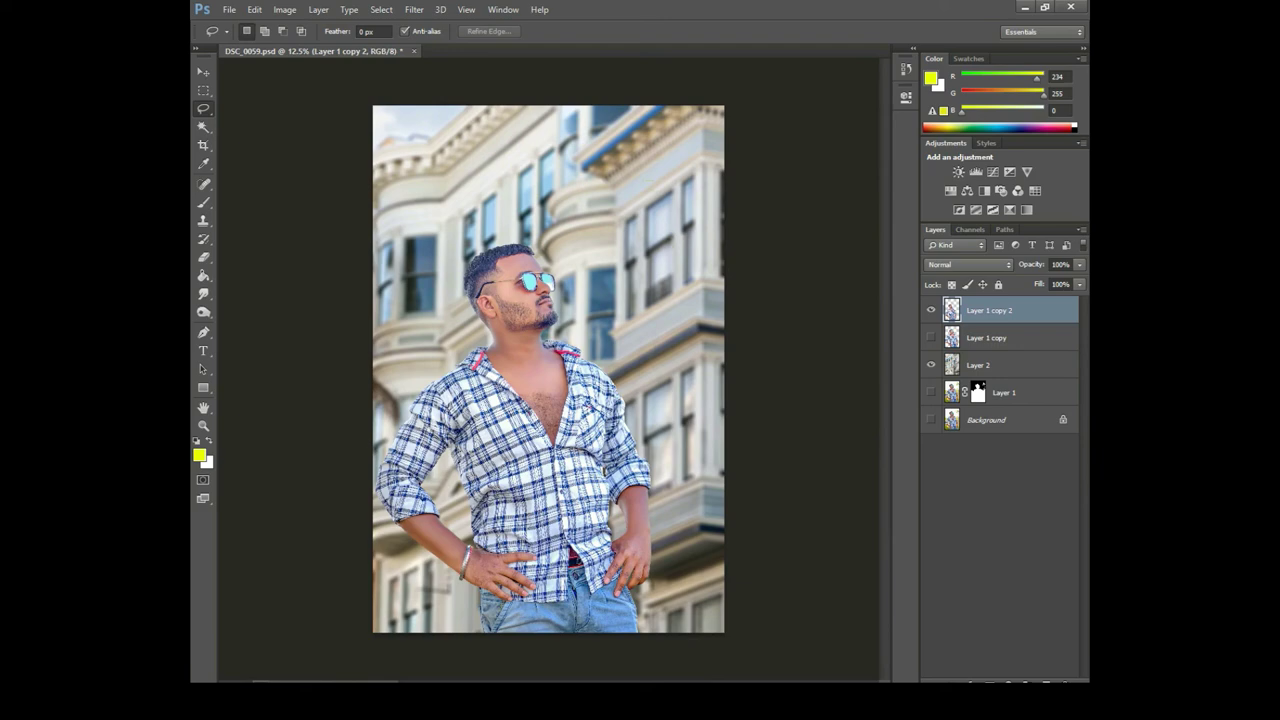
- Apply Camera Raw to the man layer: Exposure +0.35, lower Blacks, adjusted HSL Blues saturation
{"action": "left_click", "coordinate": [414, 9]}
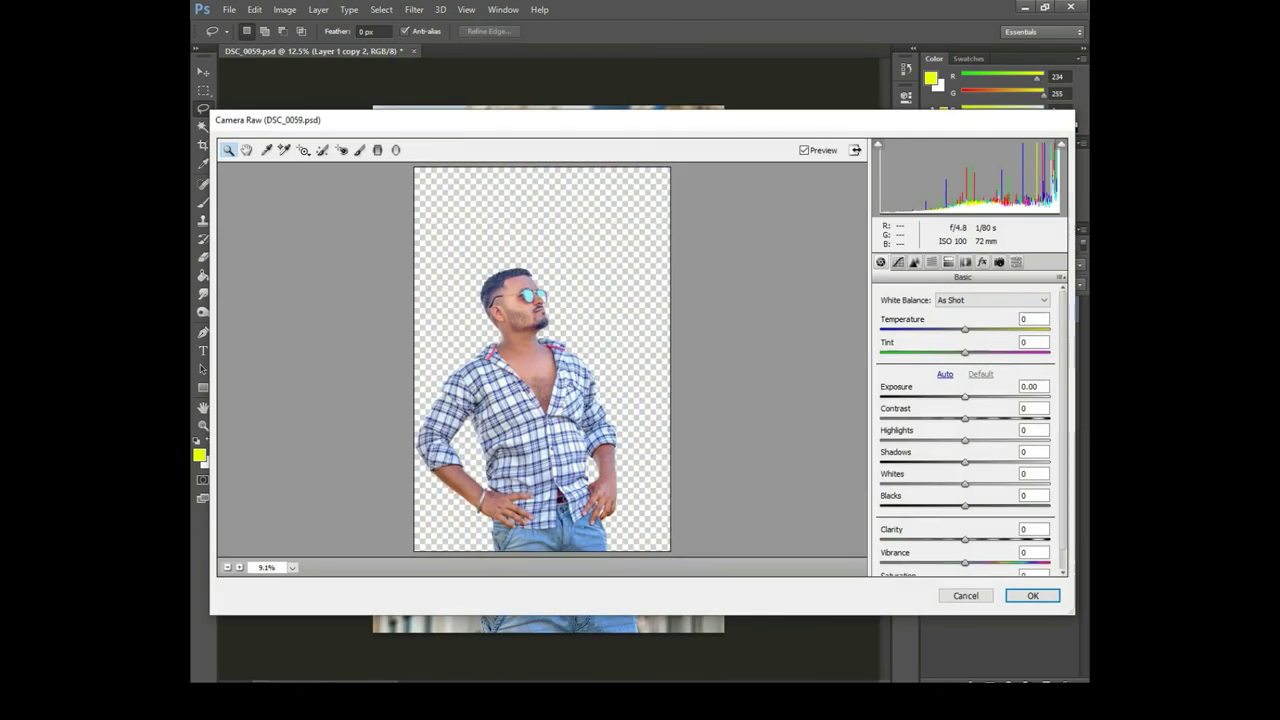
{"action": "left_click", "coordinate": [1033, 386]}
{"action": "type", "text": "0.35"}
{"action": "left_click", "coordinate": [1033, 495]}
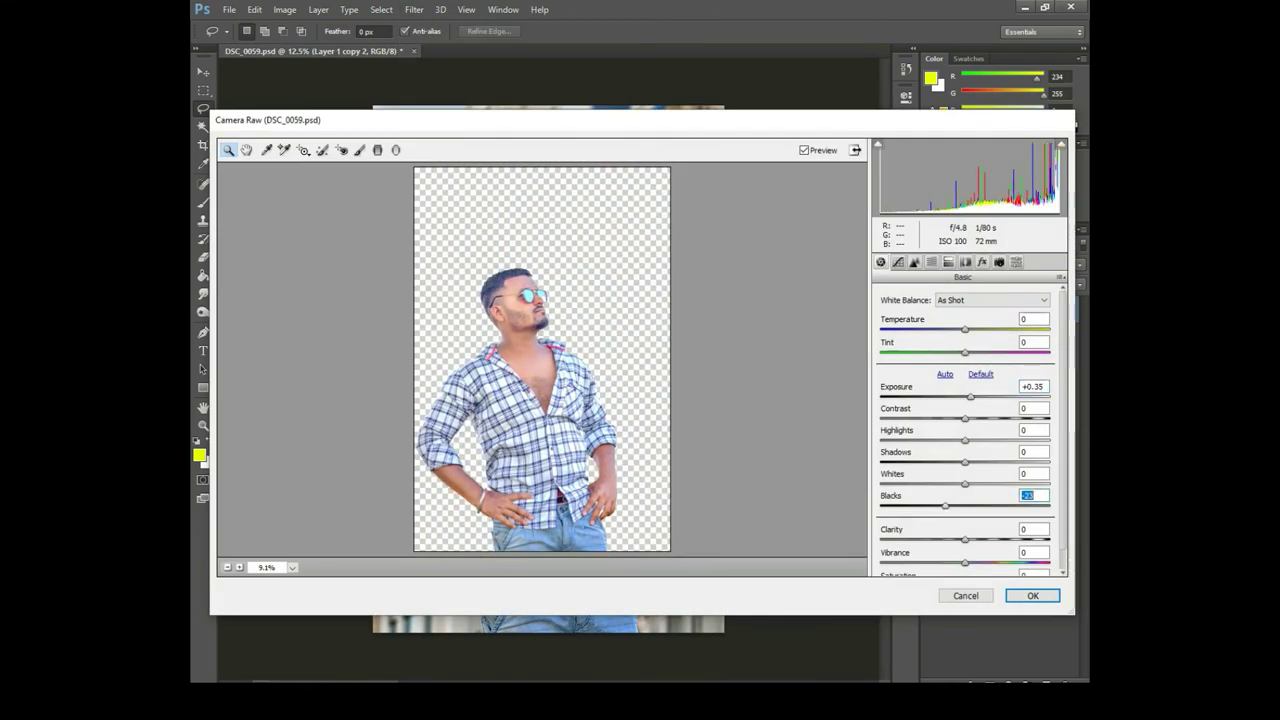
{"action": "left_click", "coordinate": [982, 262]}
{"action": "left_click", "coordinate": [931, 262]}
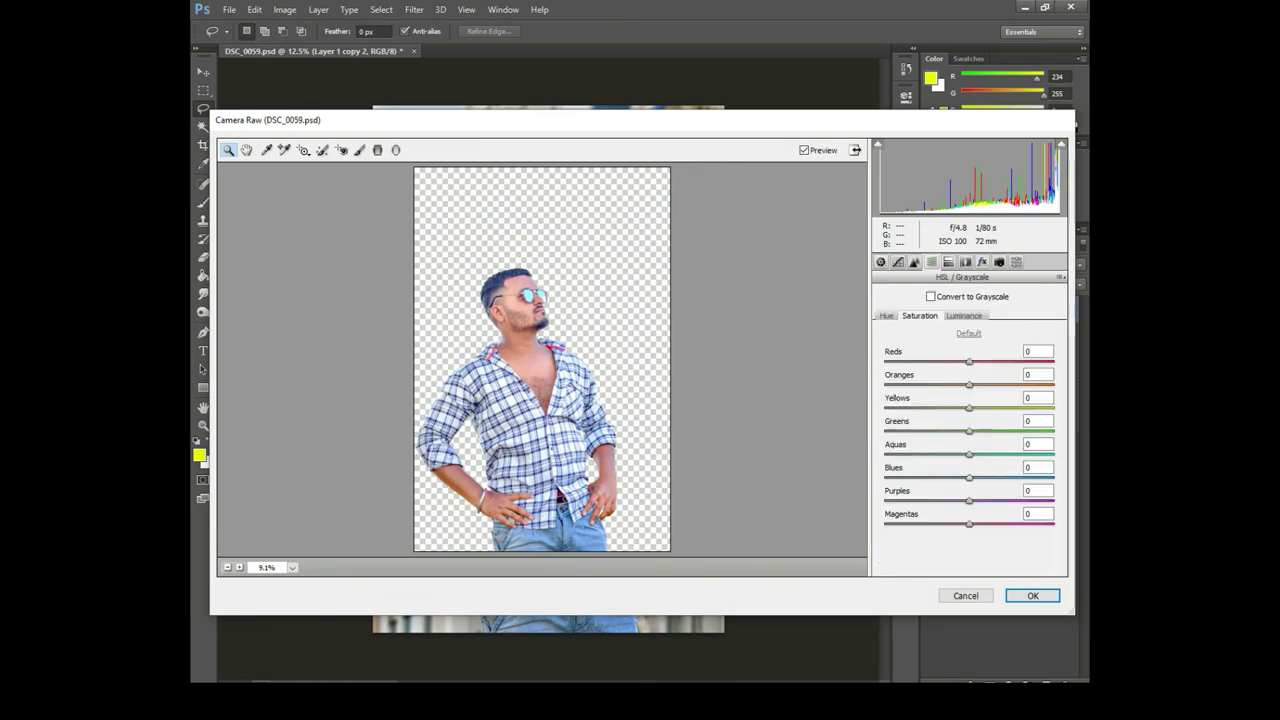
{"action": "left_click", "coordinate": [1038, 467]}
{"action": "left_click", "coordinate": [1033, 595]}
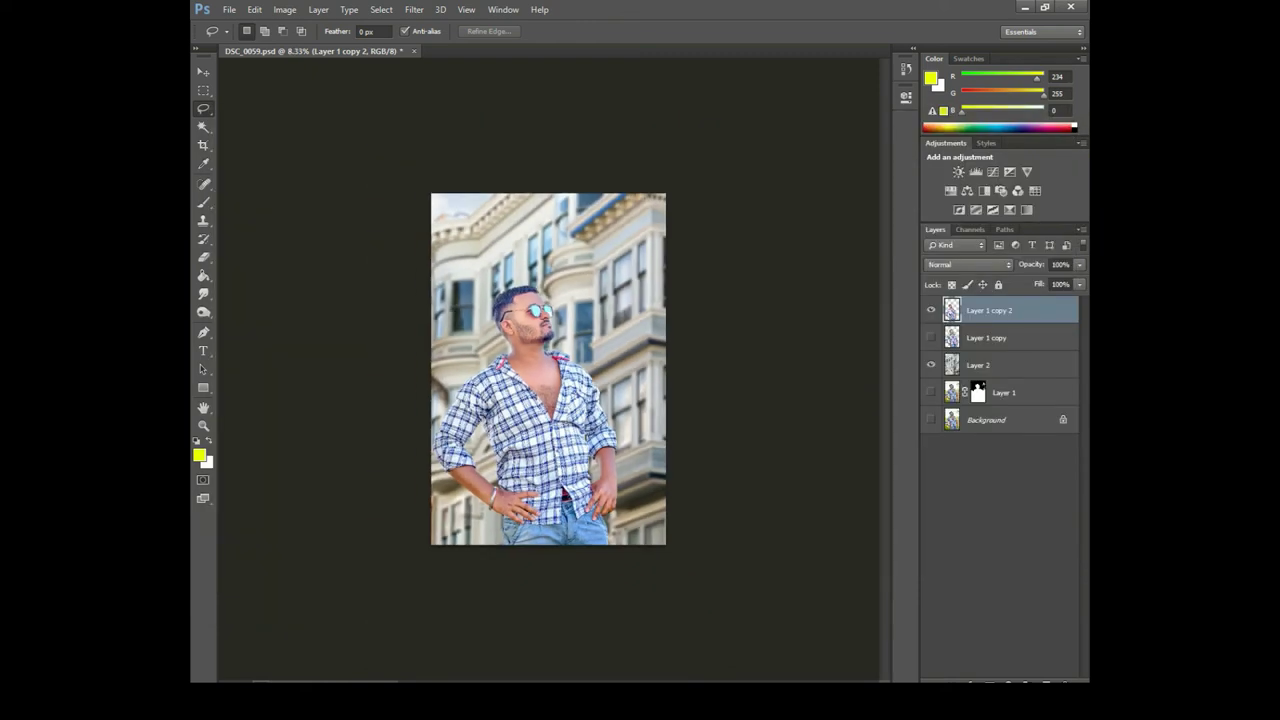